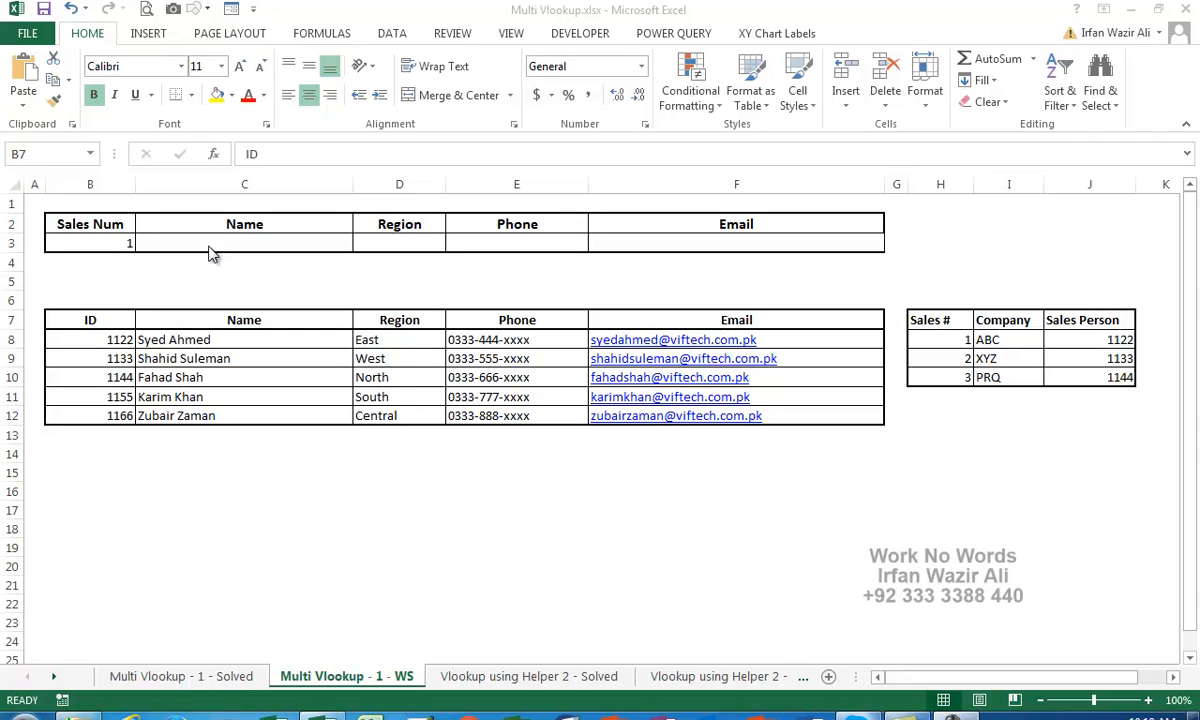
# Point out the Sales Num value in B3 and the empty result cells C3:F3
pyautogui.click(128, 246)
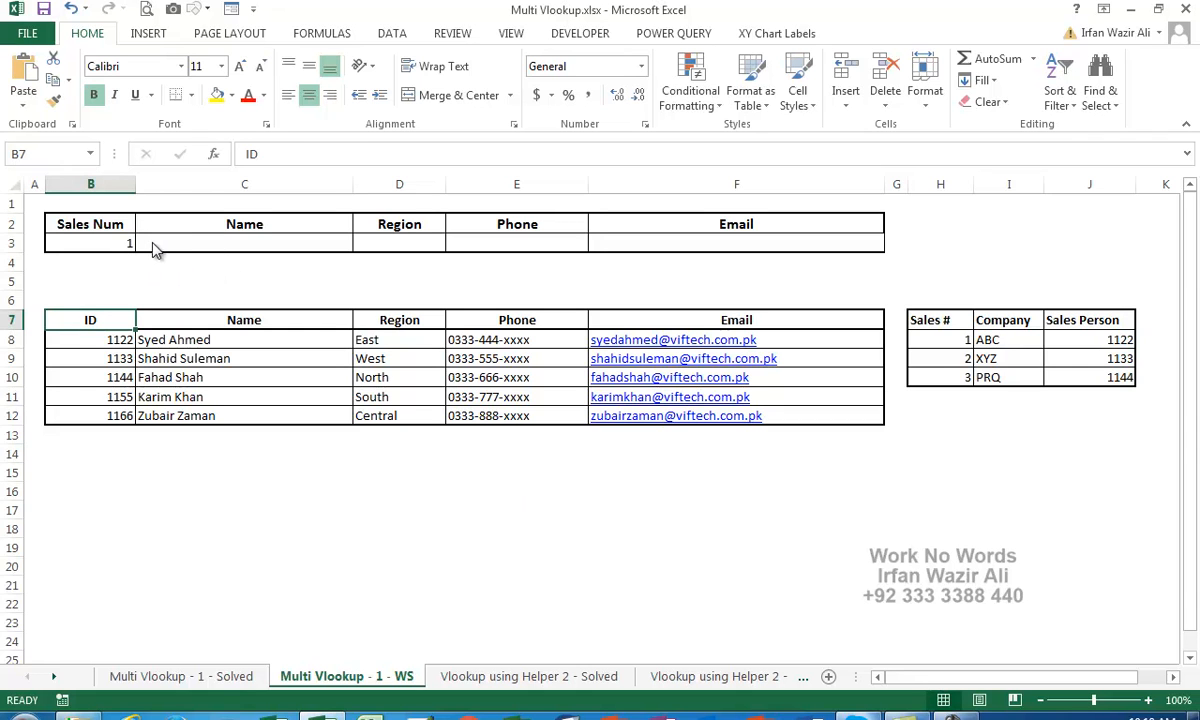
pyautogui.click(158, 241)
pyautogui.moveTo(193, 242); pyautogui.dragTo(619, 244)
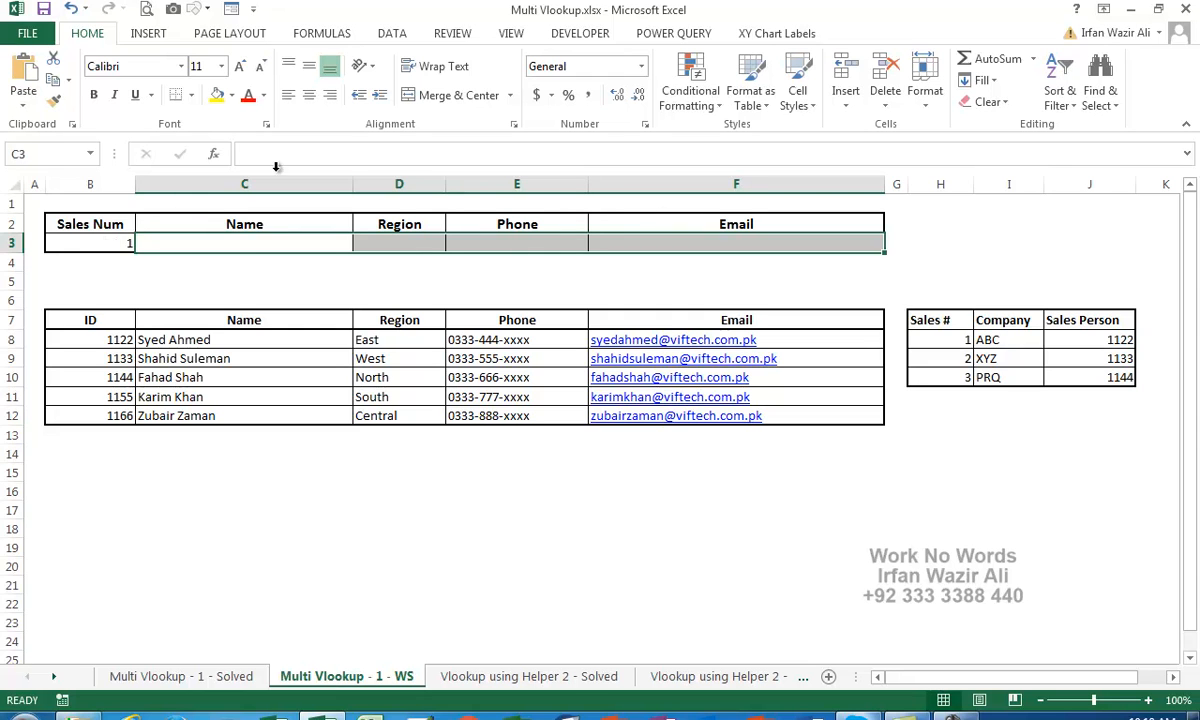
pyautogui.click(95, 243)
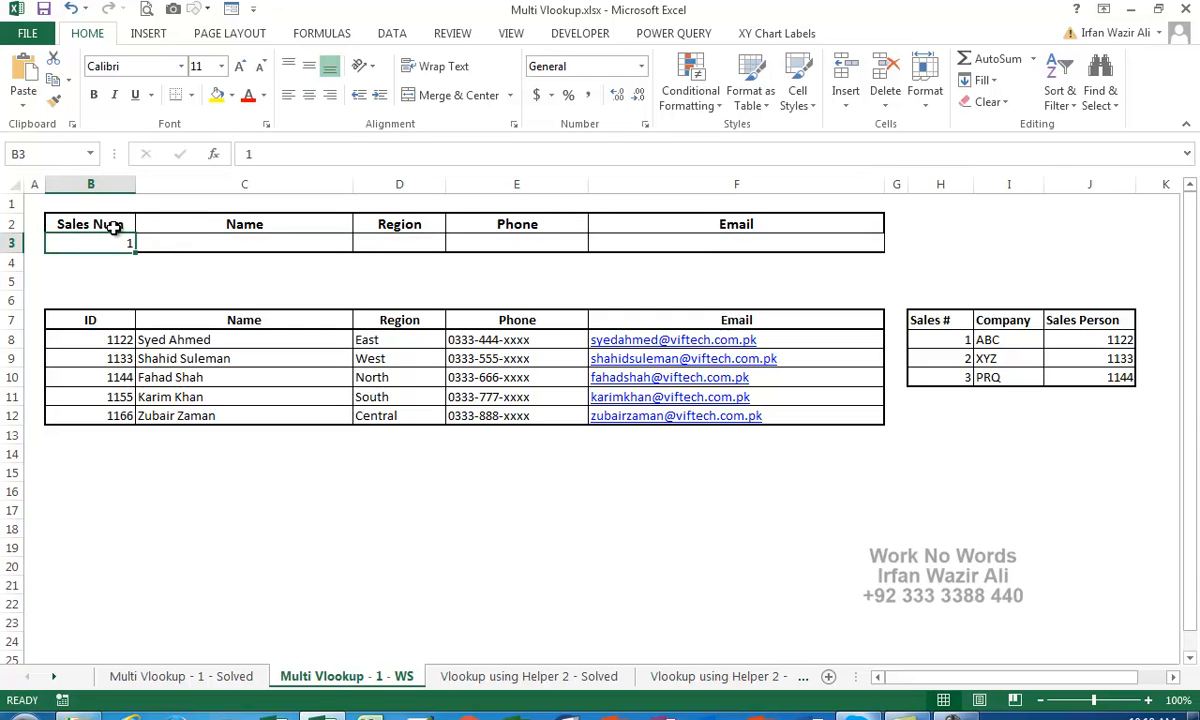
# Walk through the helper table H8:J10 and the employee table B8:F12
pyautogui.moveTo(920, 340); pyautogui.dragTo(1118, 382)
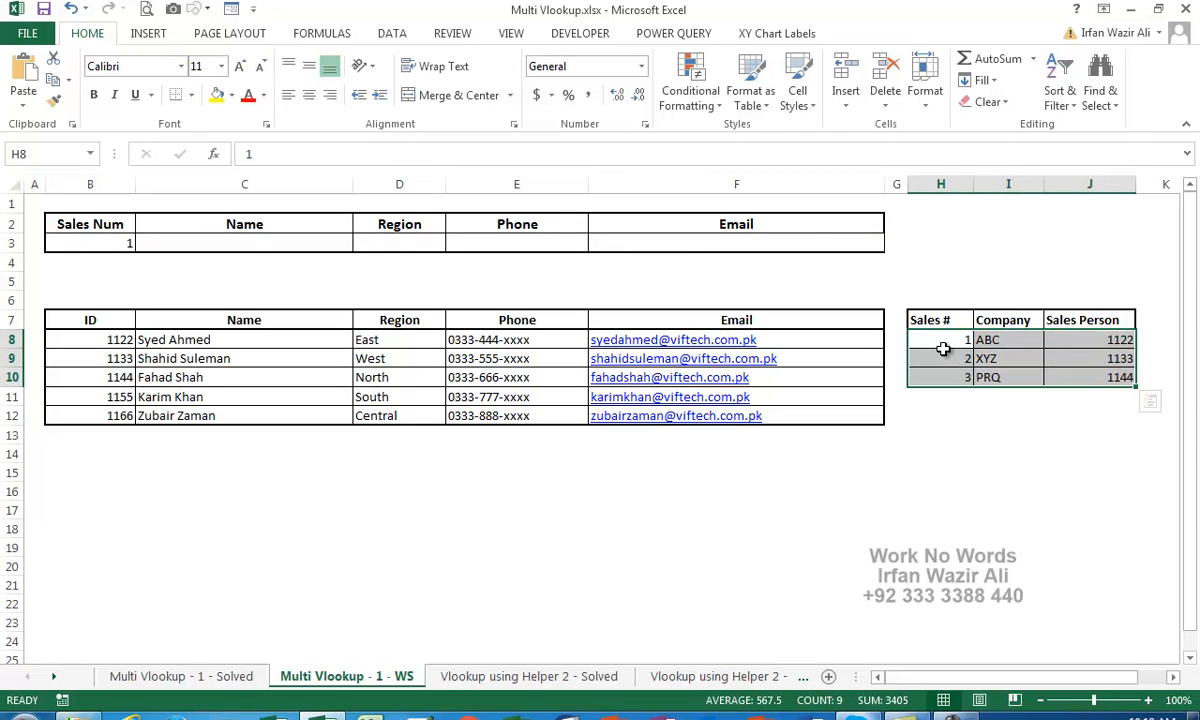
pyautogui.moveTo(948, 340); pyautogui.dragTo(946, 378)
pyautogui.moveTo(1010, 345); pyautogui.dragTo(1013, 376)
pyautogui.click(1089, 341)
pyautogui.moveTo(1089, 346); pyautogui.dragTo(1088, 374)
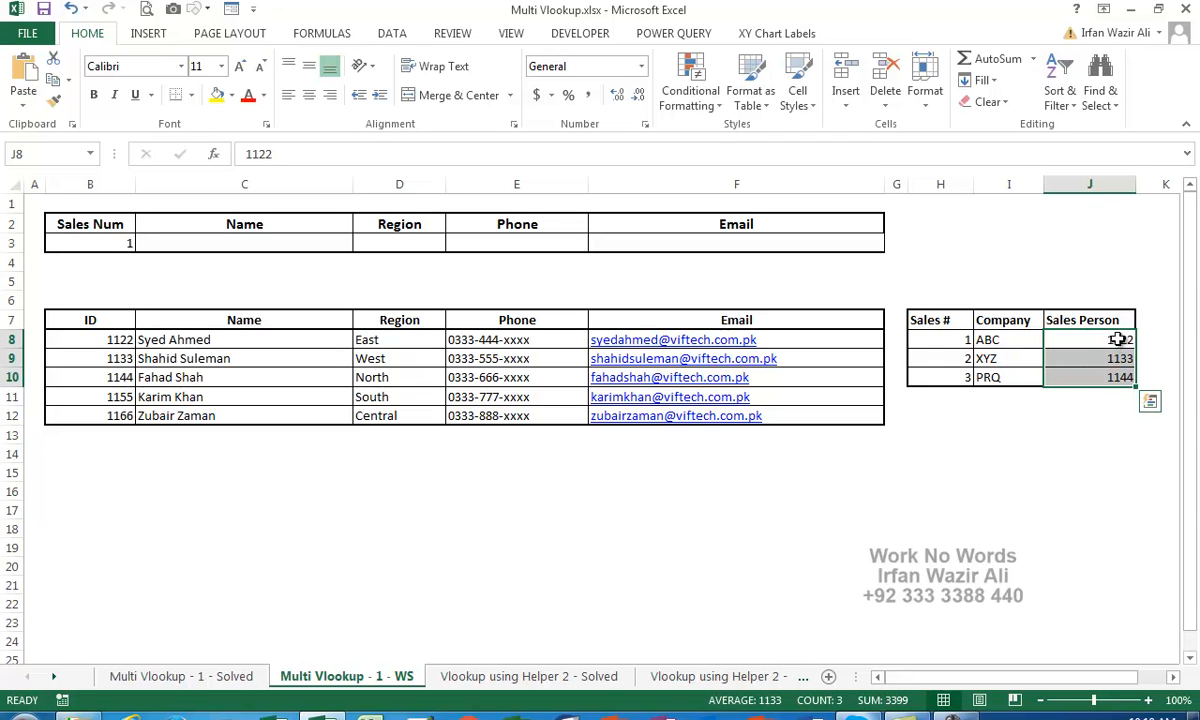
pyautogui.click(1121, 341)
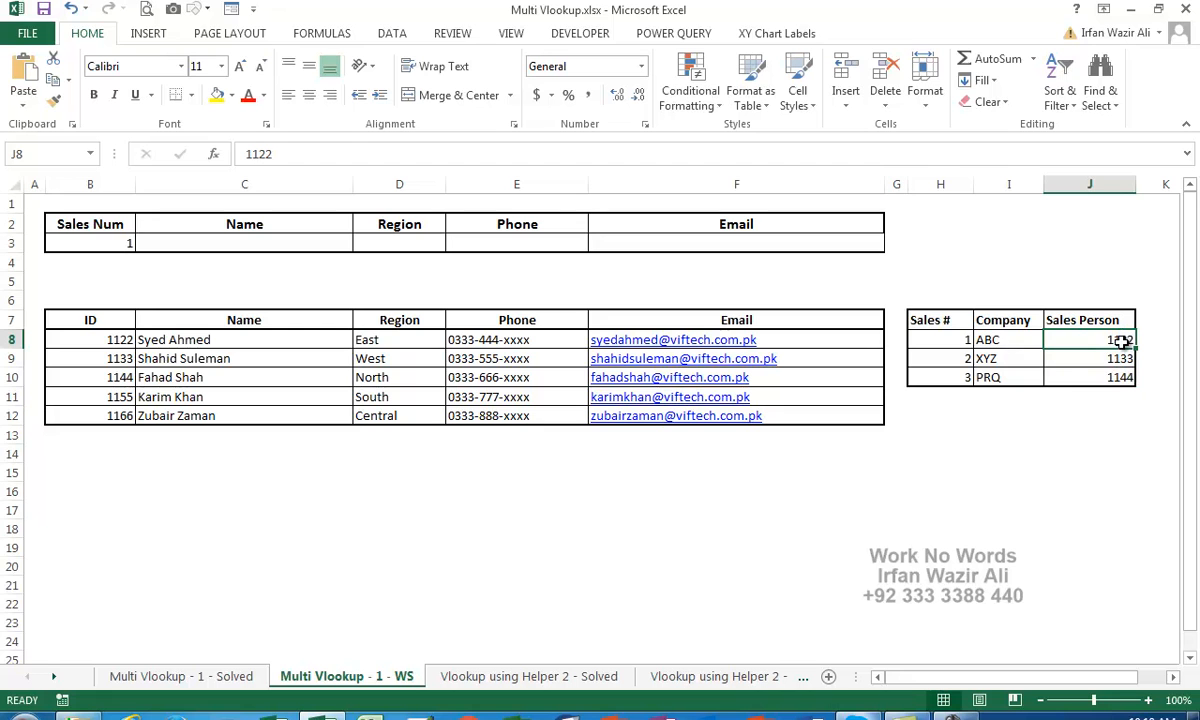
pyautogui.click(97, 339)
pyautogui.moveTo(97, 339); pyautogui.dragTo(721, 421)
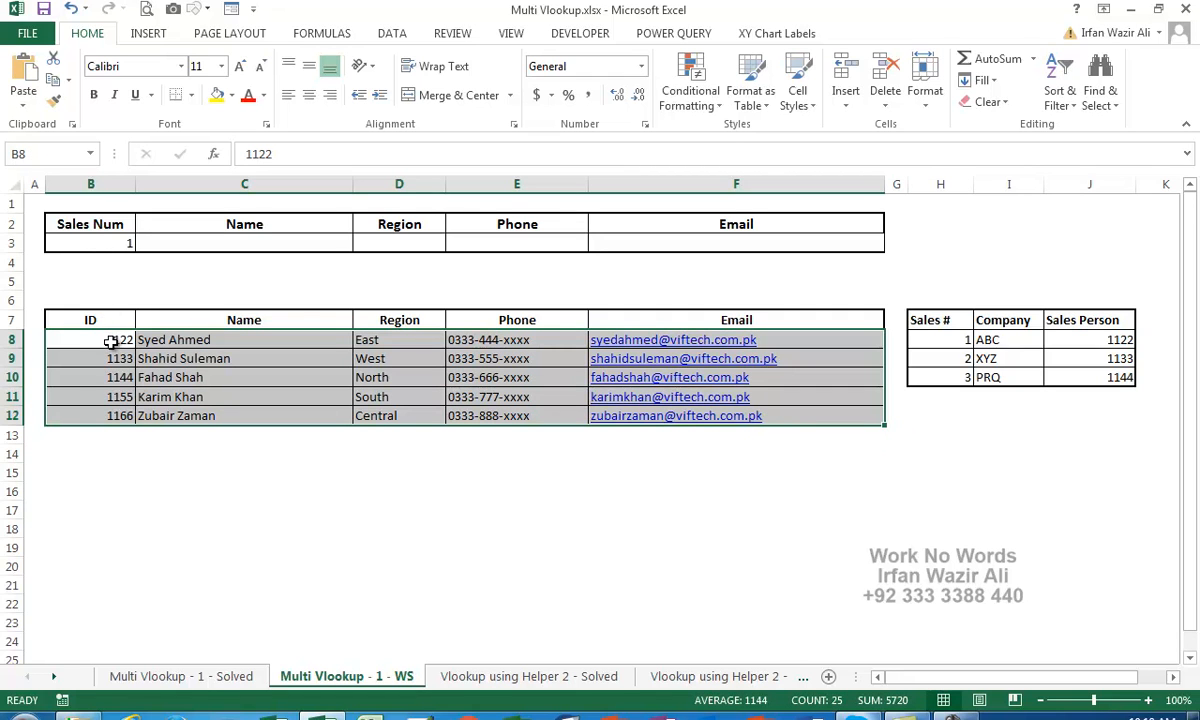
# Select the Name cell C3 and start a formula with an equals sign
pyautogui.click(107, 246)
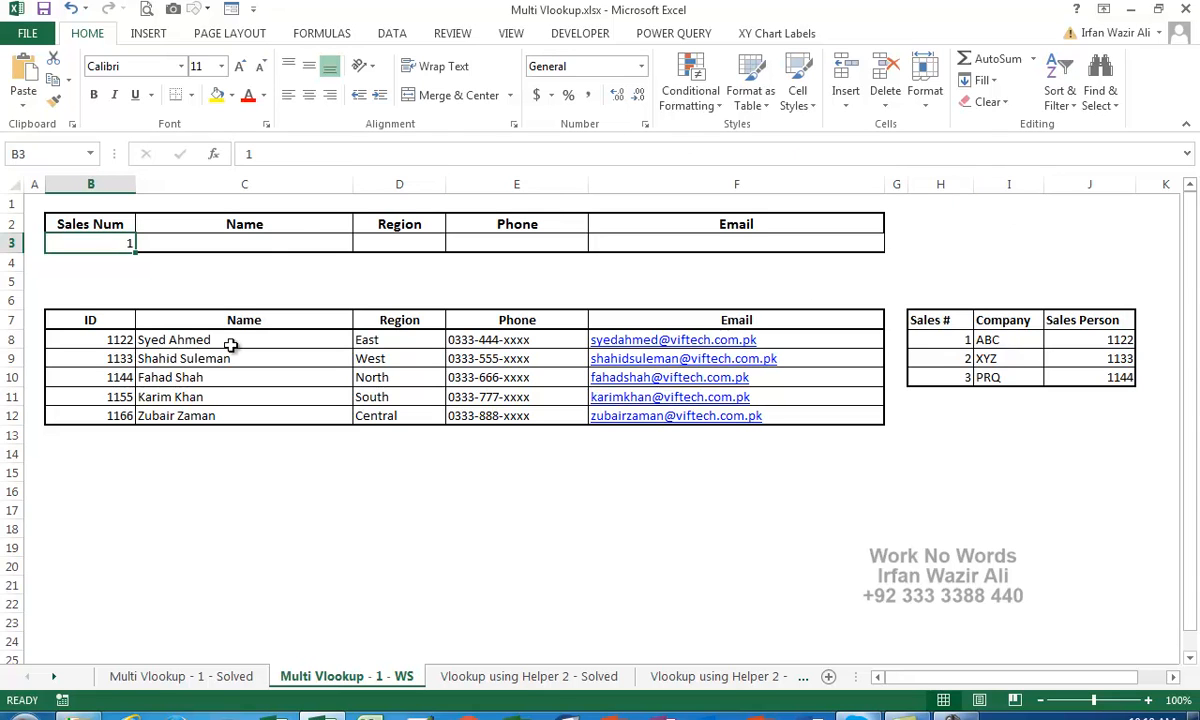
pyautogui.moveTo(233, 343); pyautogui.dragTo(729, 340)
pyautogui.click(271, 241)
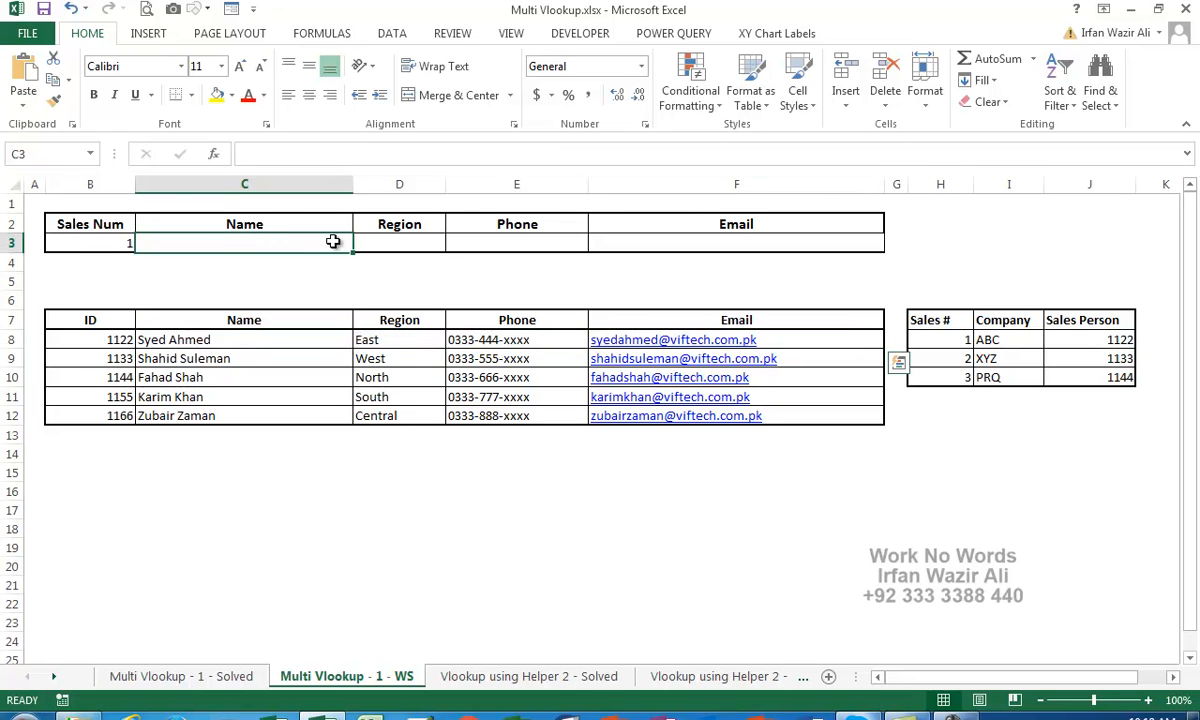
pyautogui.moveTo(271, 241); pyautogui.dragTo(747, 249)
pyautogui.click(235, 240)
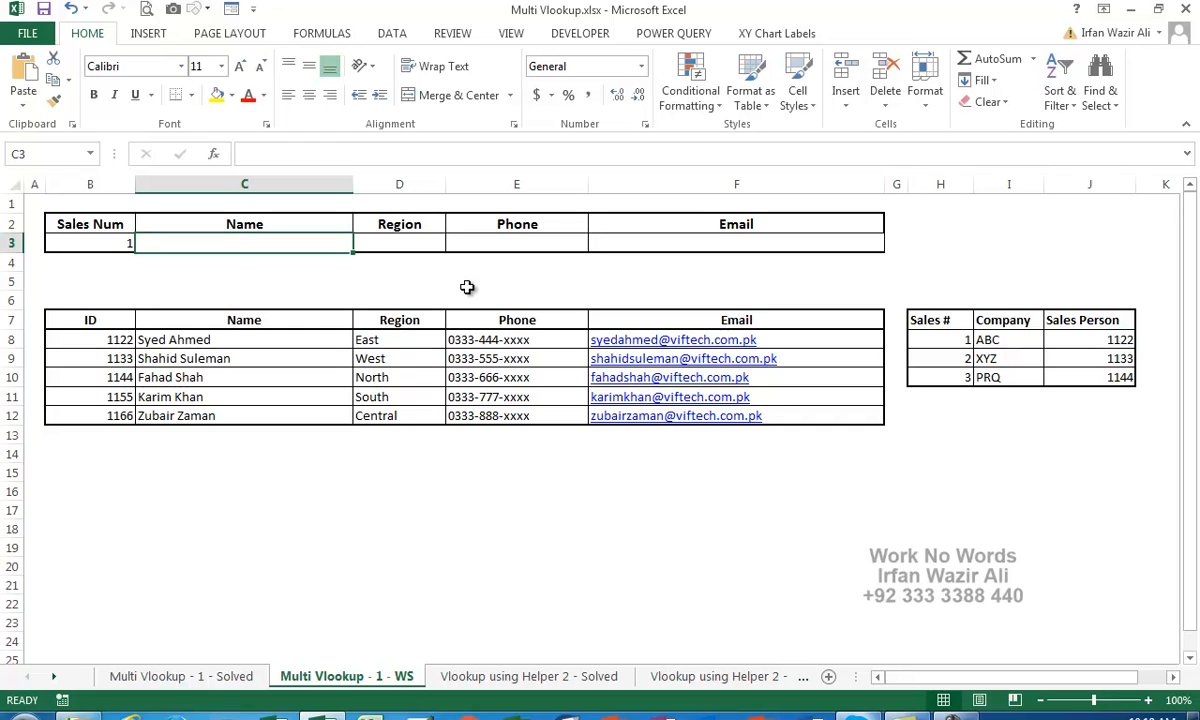
pyautogui.write('=')
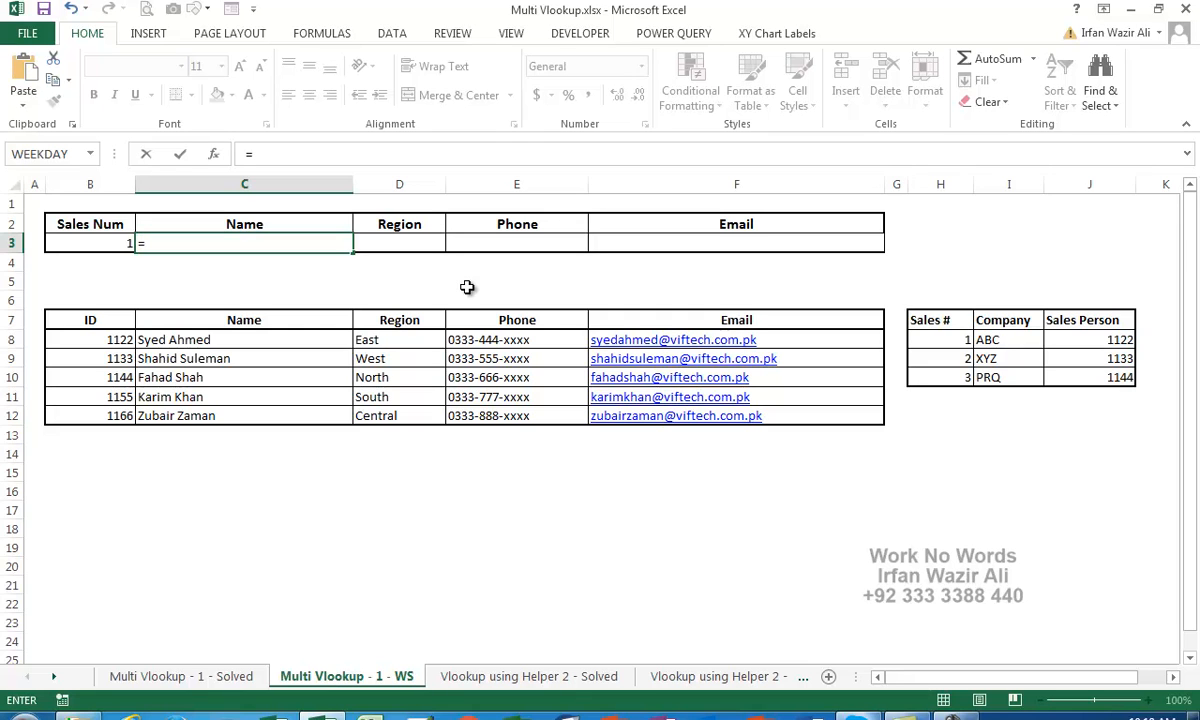
# Start a VLOOKUP in C3 with lookup value $B$3 and locked table $H$8:$J$10
pyautogui.write('vlo')
pyautogui.press('Tab')
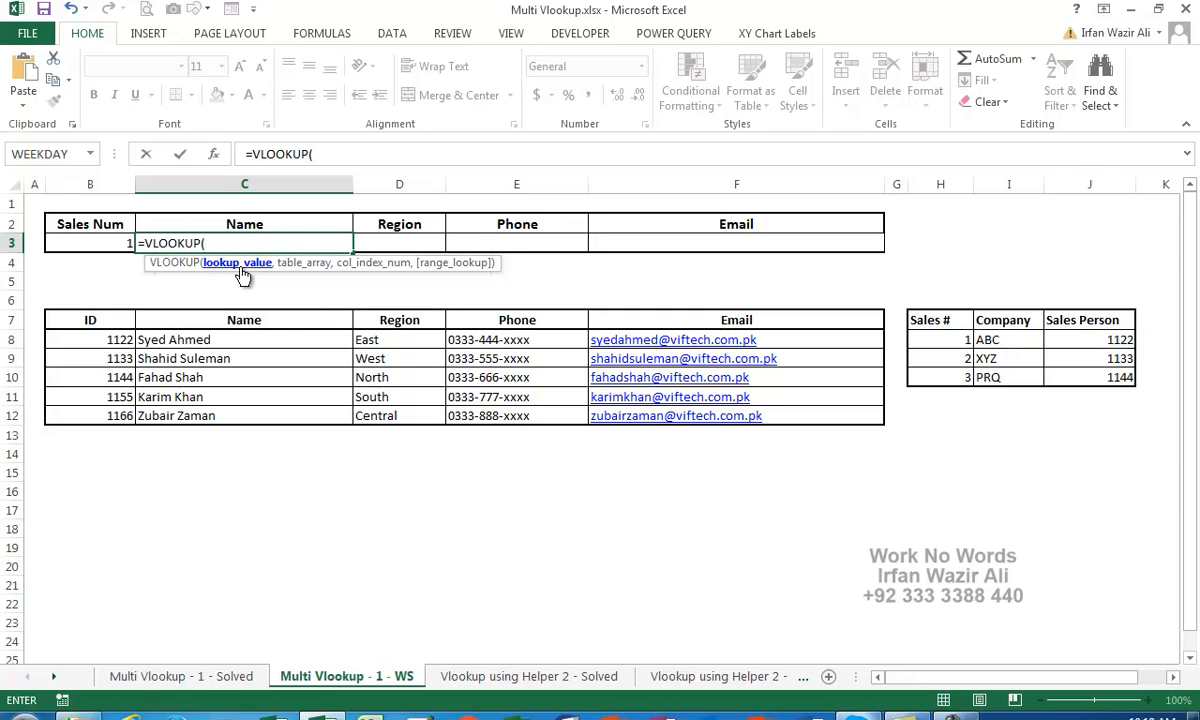
pyautogui.click(110, 235)
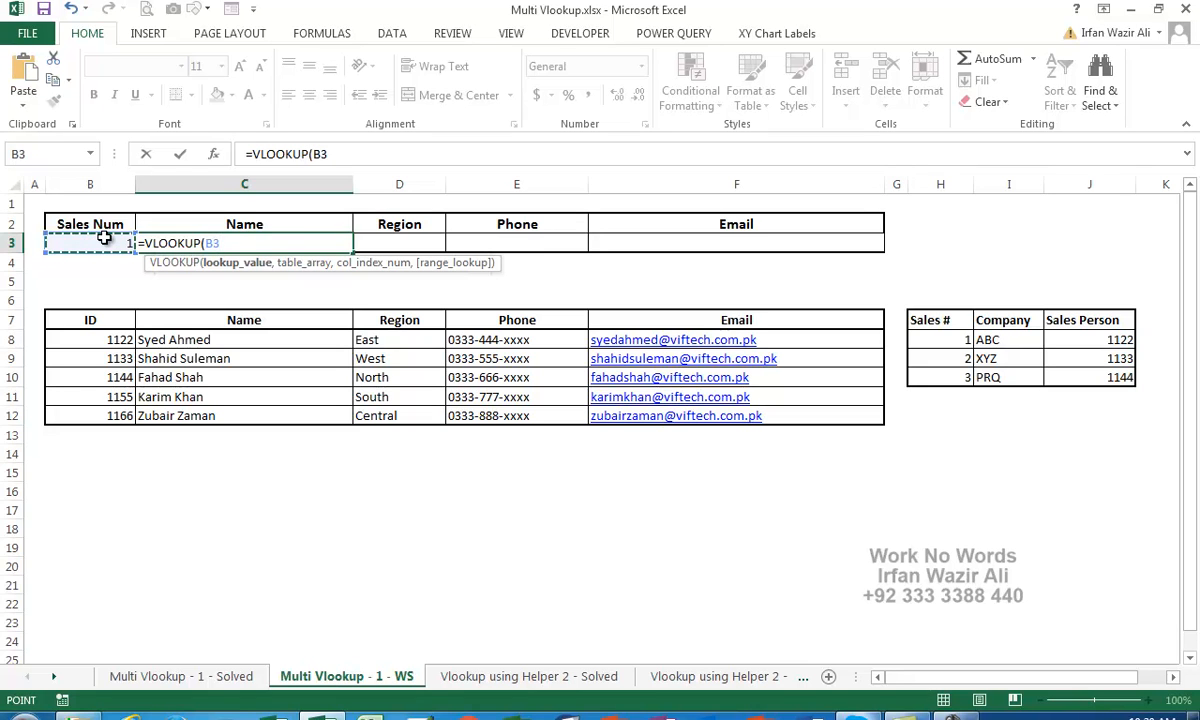
pyautogui.press('F4')
pyautogui.write(',')
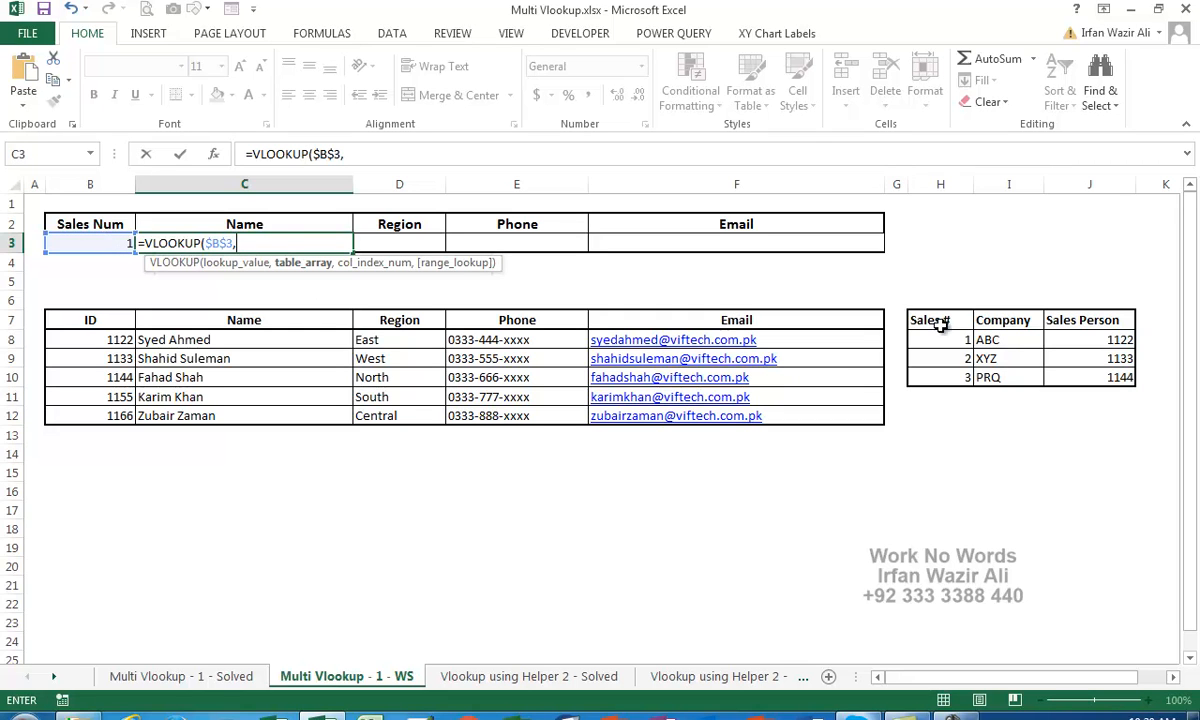
pyautogui.moveTo(940, 339); pyautogui.dragTo(1069, 377)
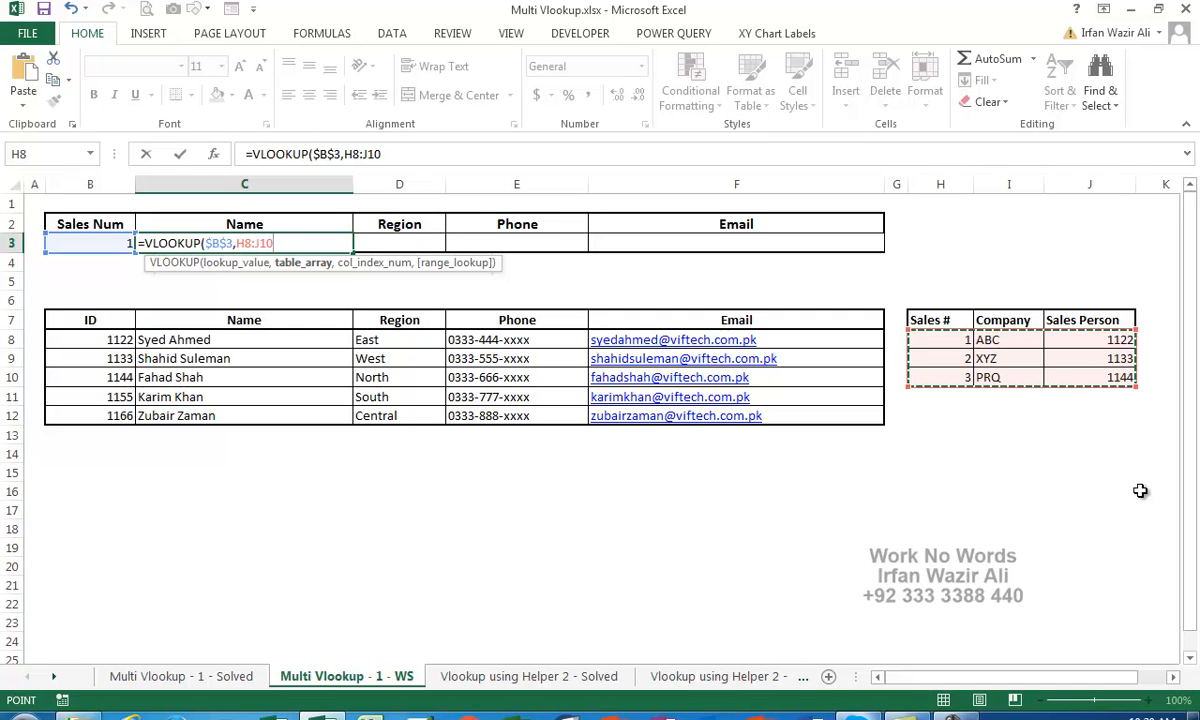
pyautogui.press('F4')
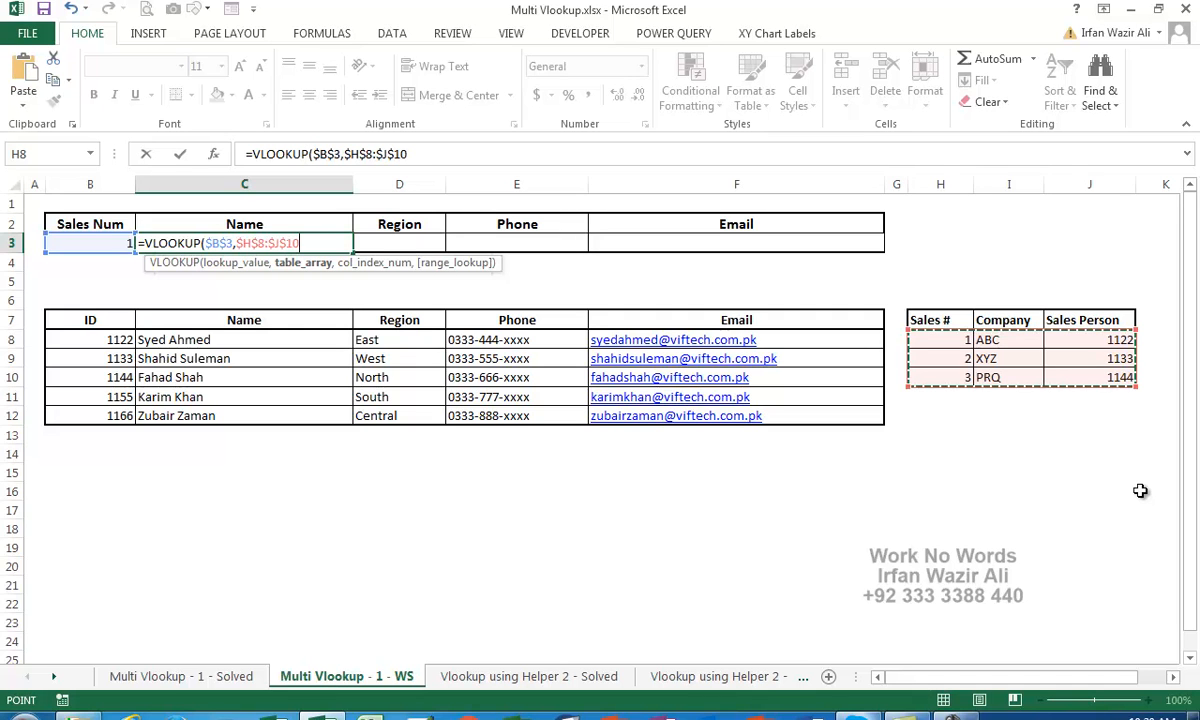
# Add column index 3 and exact match 0 to the C3 VLOOKUP
pyautogui.write(',')
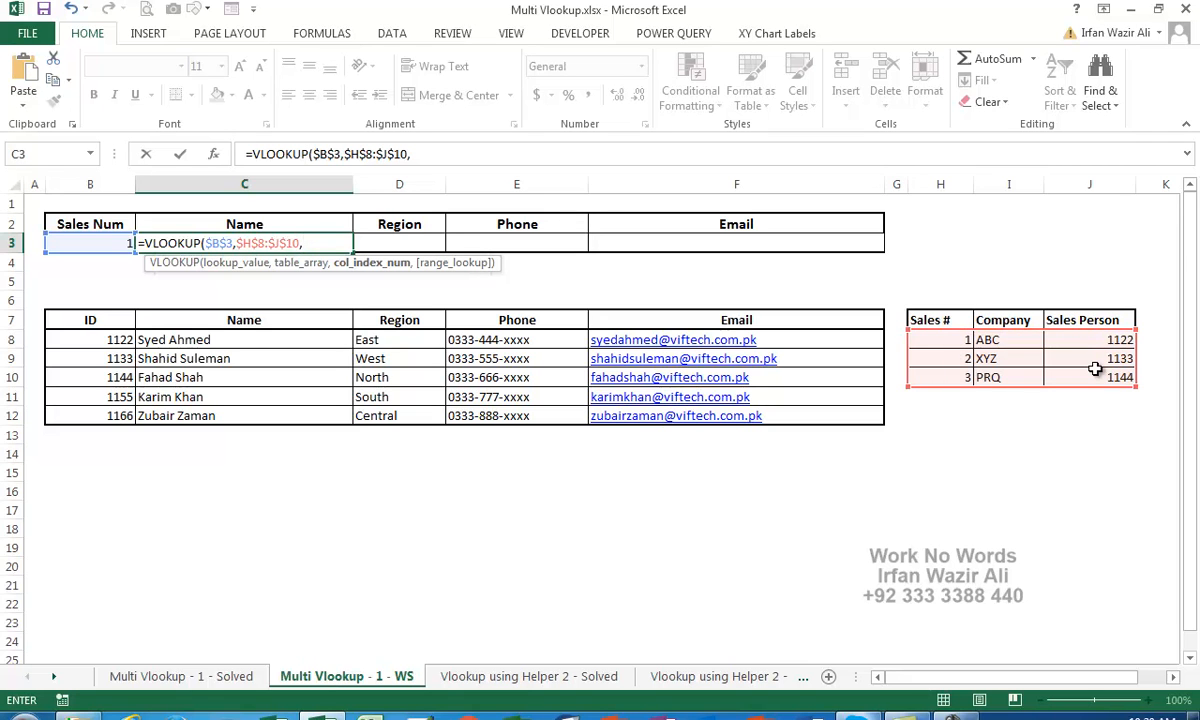
pyautogui.write('3,0')
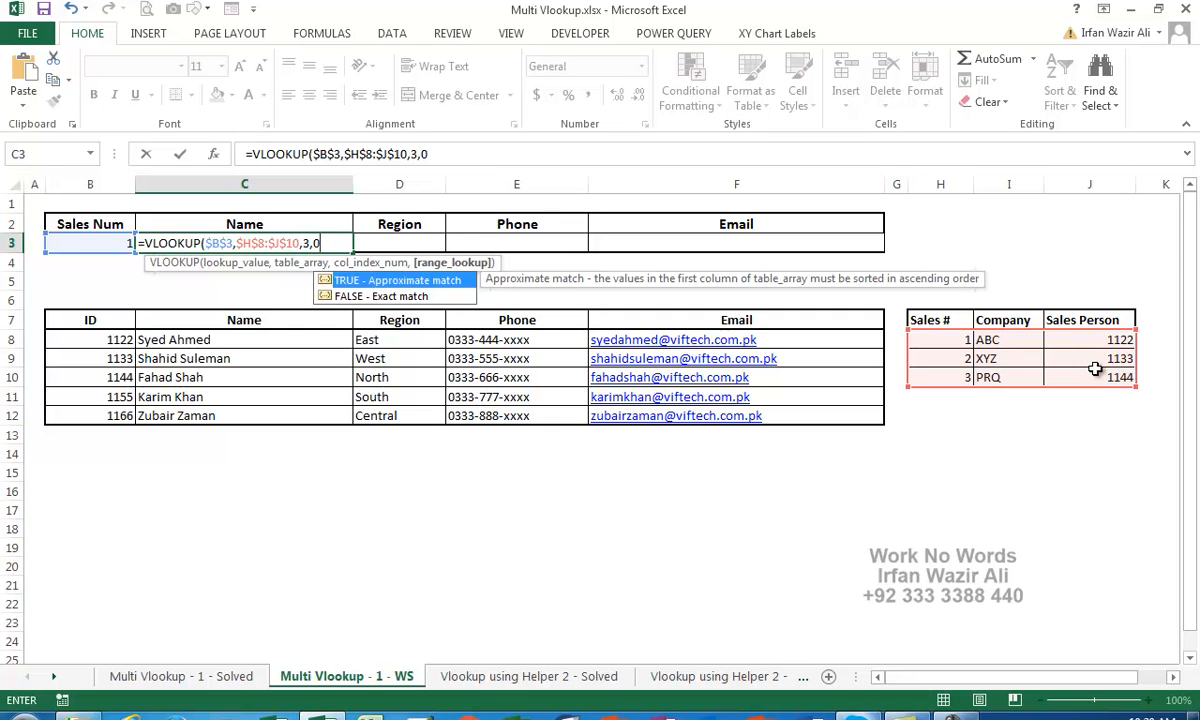
pyautogui.write(')')
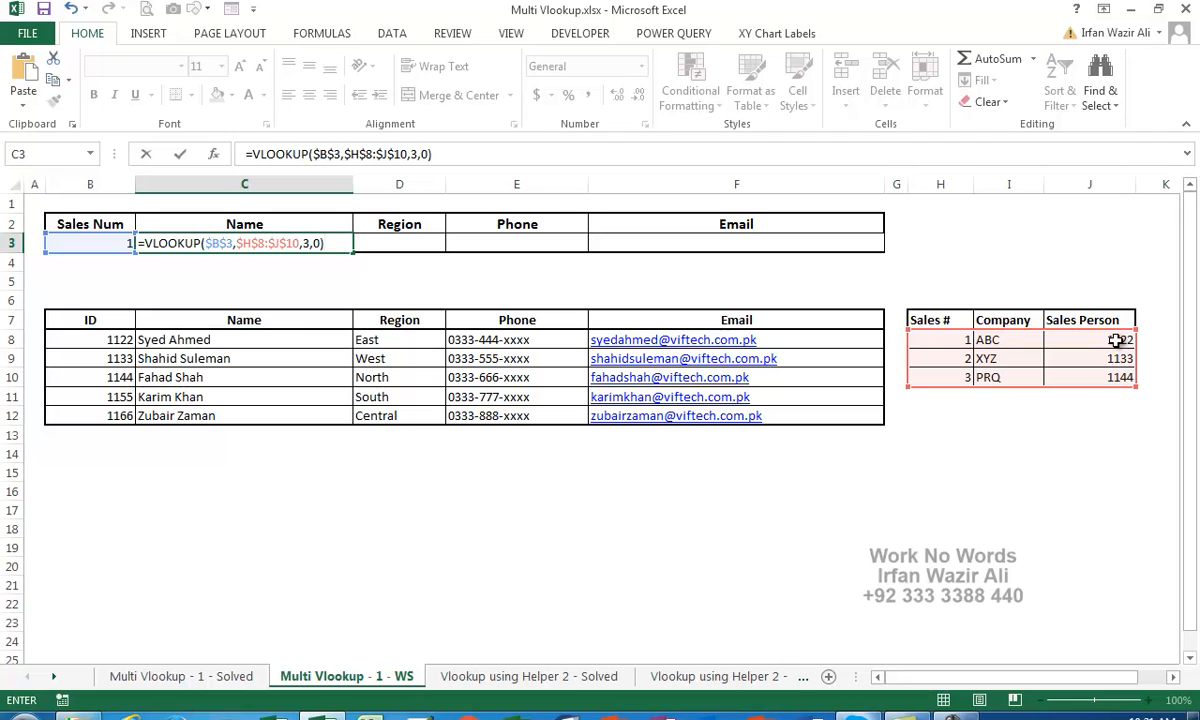
# Inspect the C3 formula's arguments and switch between the Review and Data ribbon tabs
pyautogui.moveTo(205, 243); pyautogui.dragTo(322, 243)
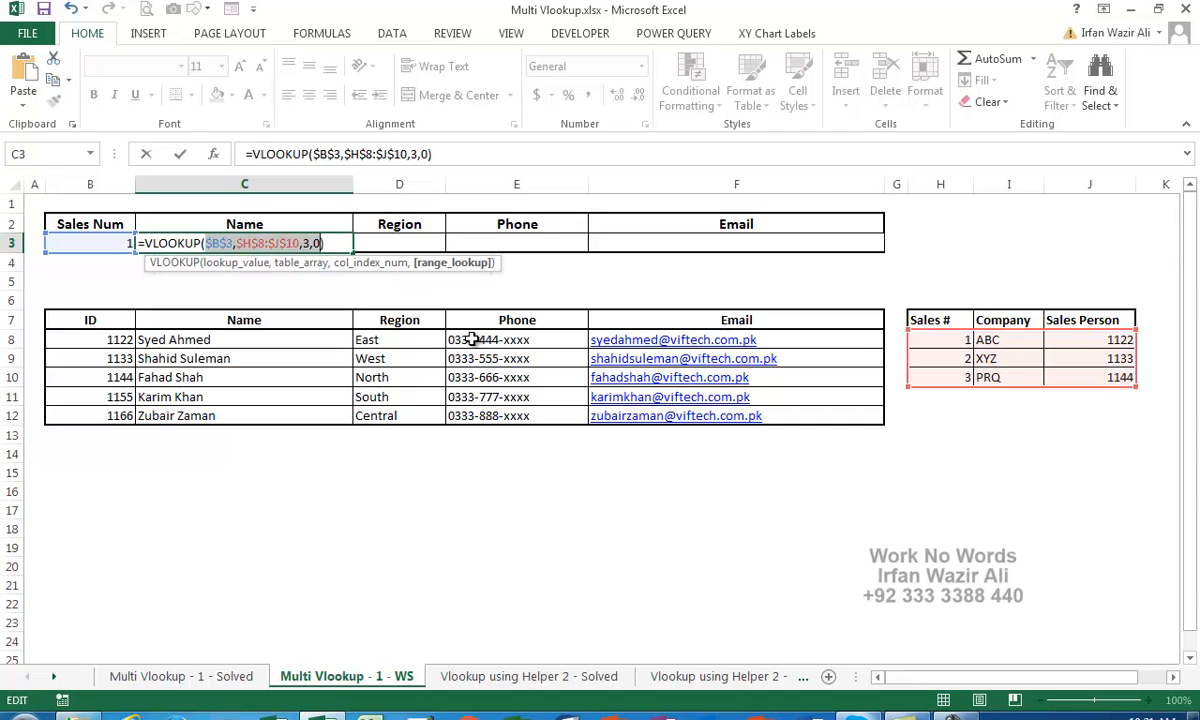
pyautogui.click(444, 35)
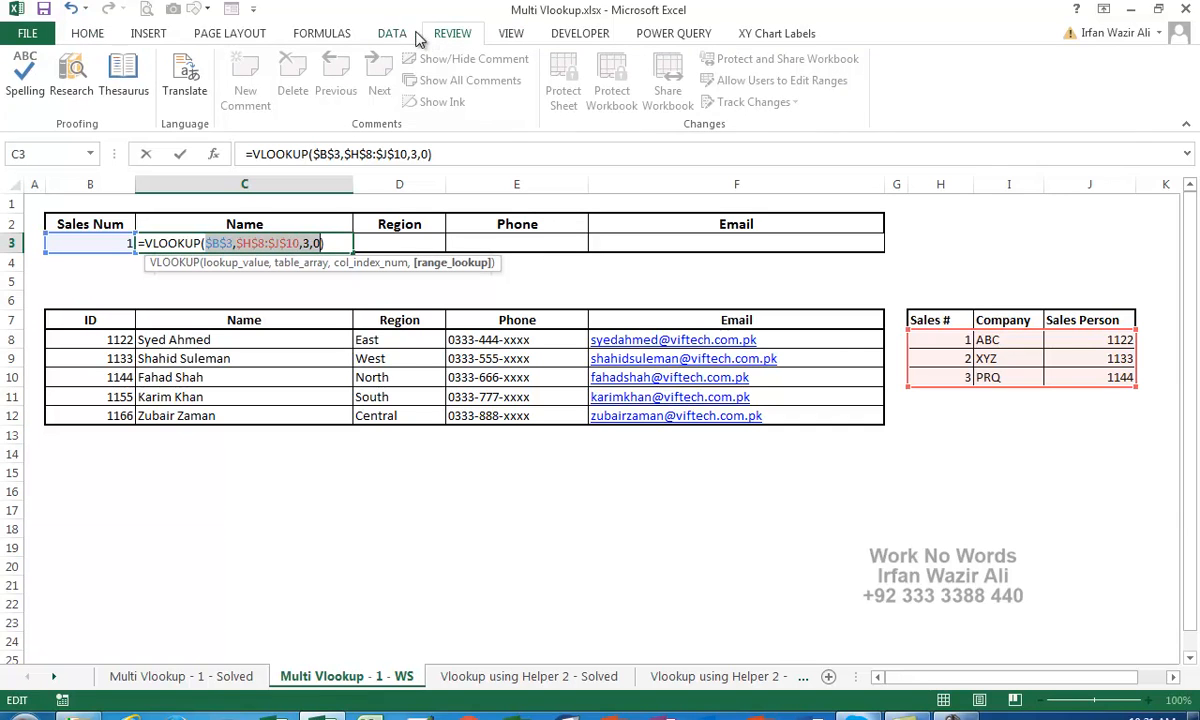
pyautogui.click(400, 35)
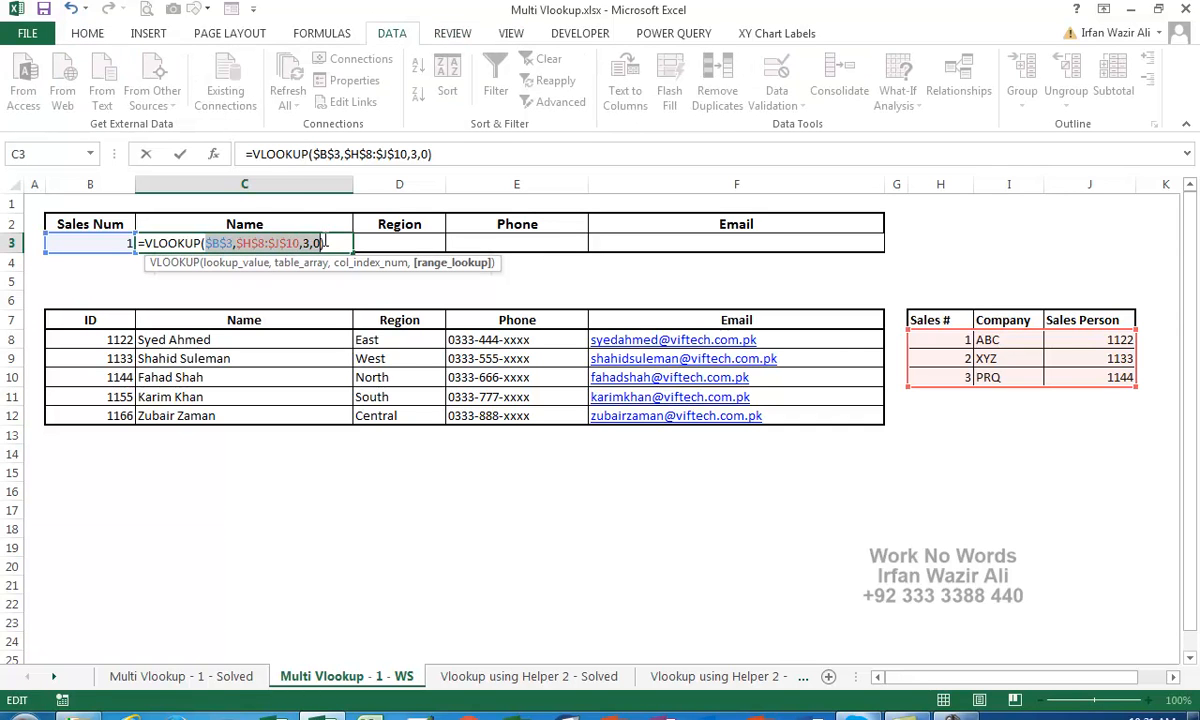
pyautogui.click(328, 243)
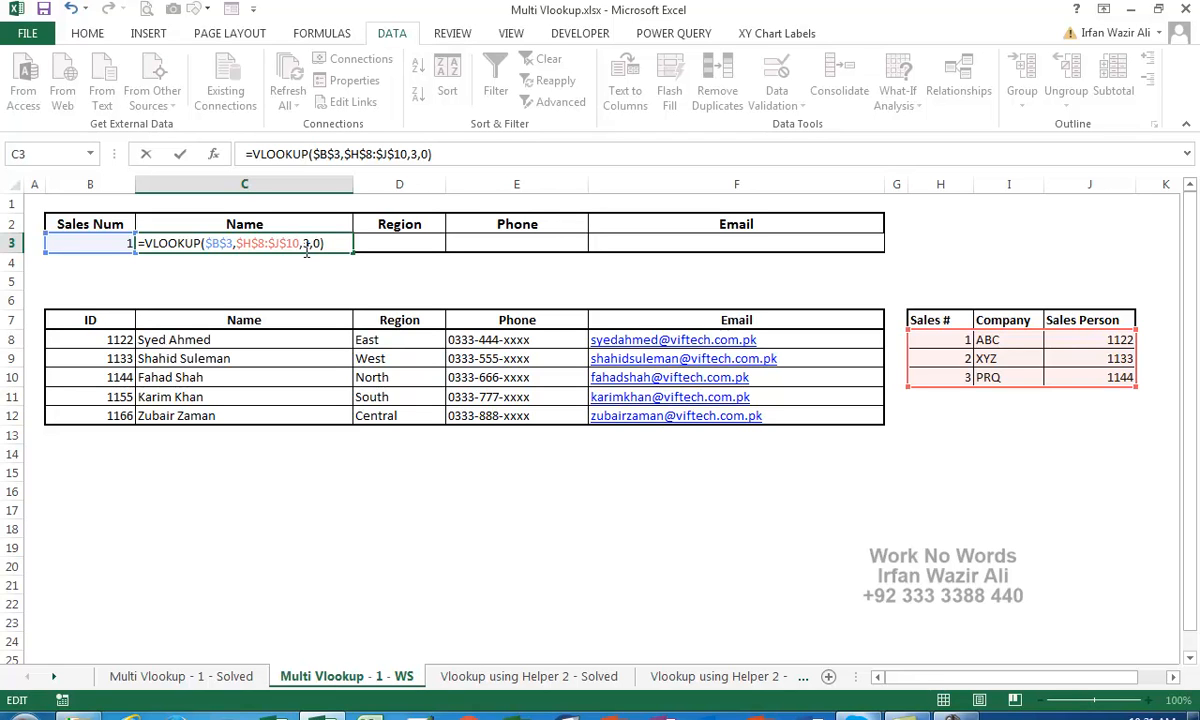
pyautogui.click(206, 243)
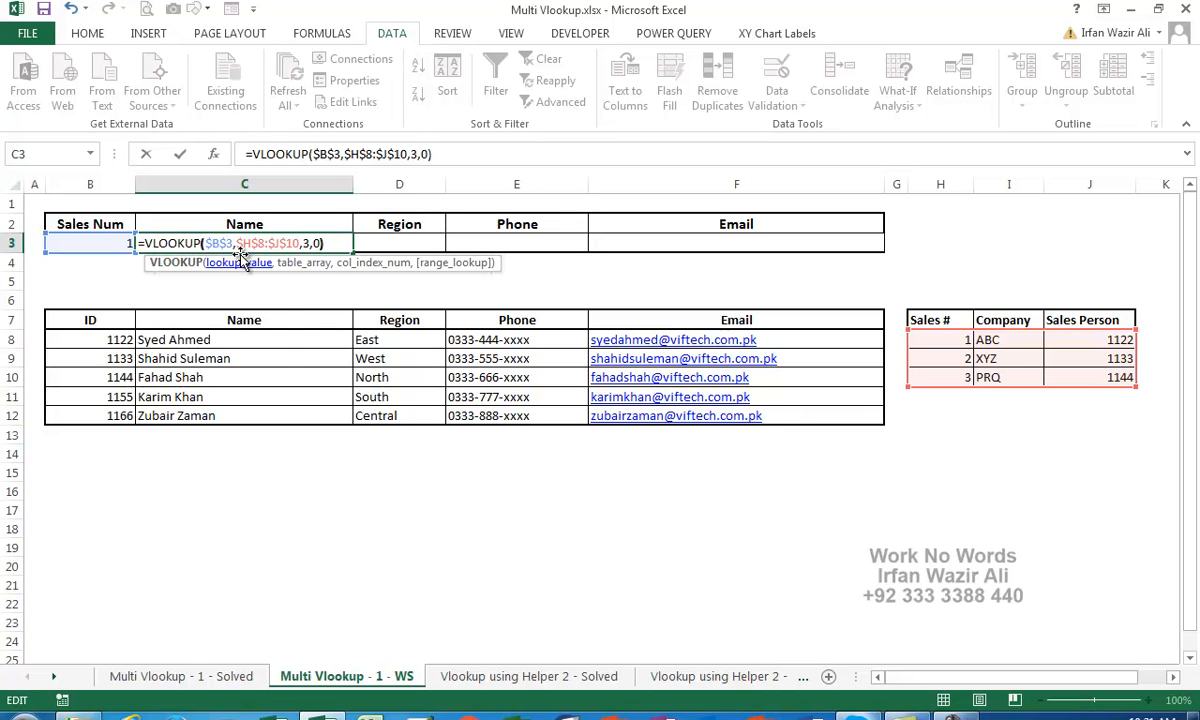
# Wrap the inner helper-table lookup inside an outer VLOOKUP function in C3
pyautogui.write('vlok')
pyautogui.press('Return')
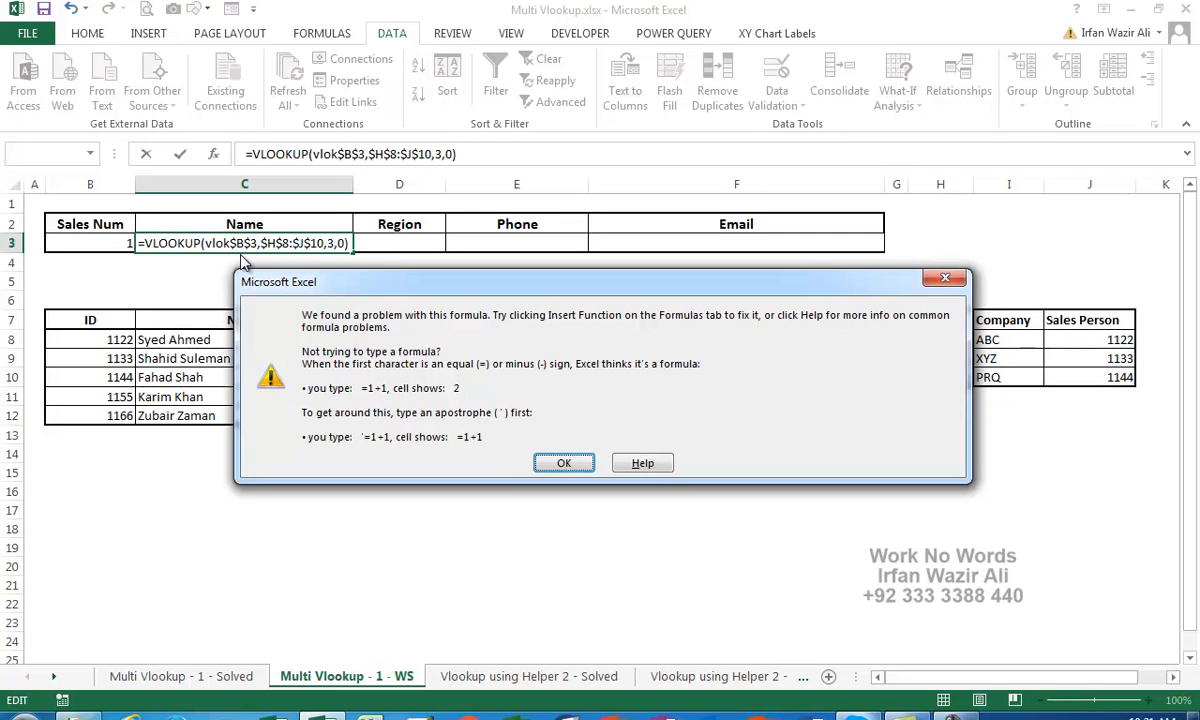
pyautogui.press('Return')
pyautogui.press('Left')
pyautogui.press('Left')
pyautogui.press('Left')
pyautogui.press('Left')
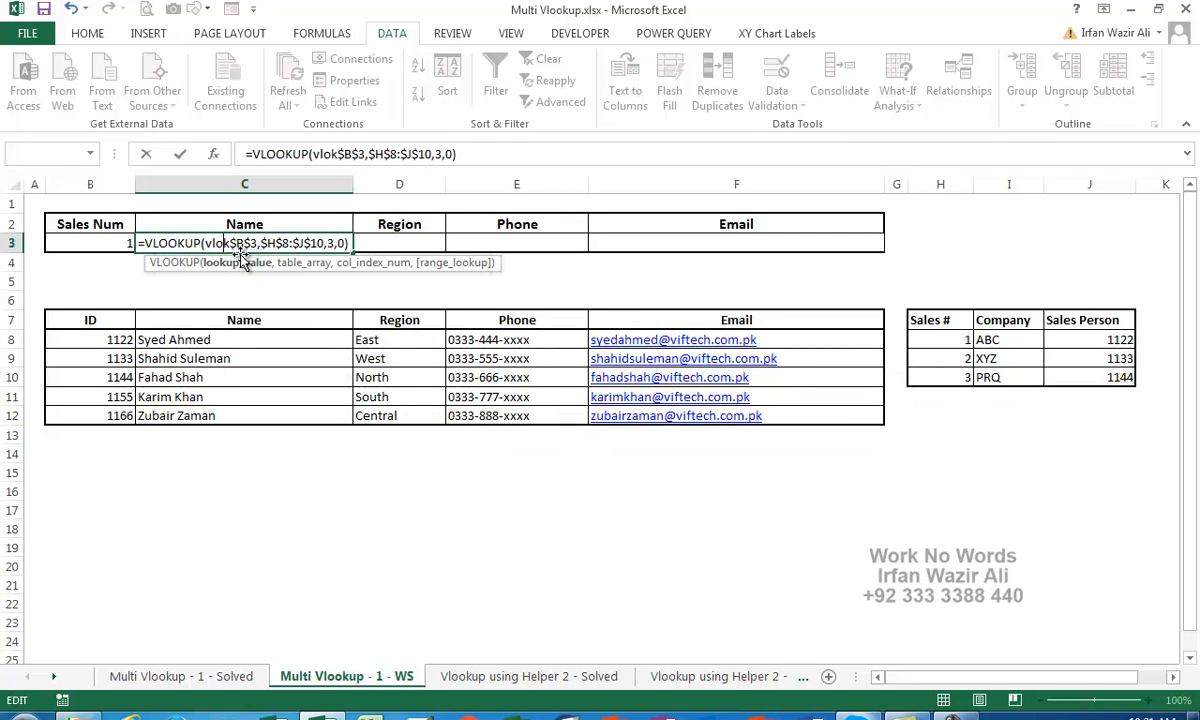
pyautogui.write('ok')
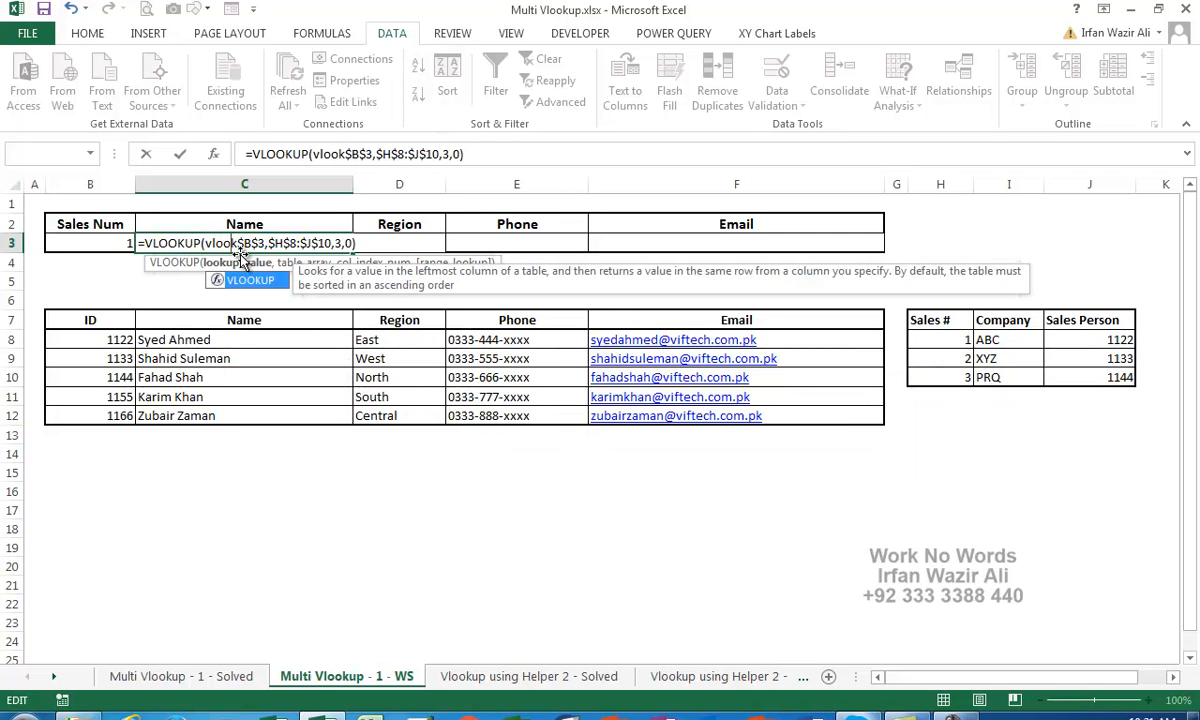
pyautogui.write('up(')
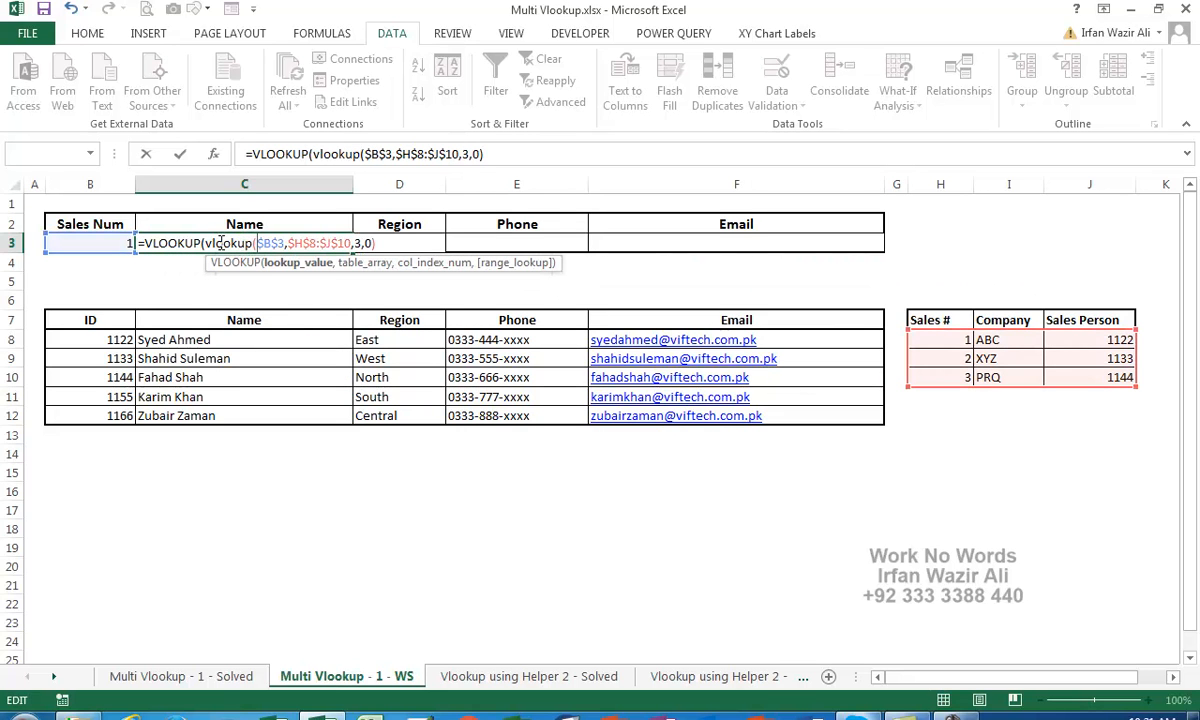
# Add the employee table B8:F12 as the outer lookup's table range
pyautogui.moveTo(205, 243); pyautogui.dragTo(350, 243)
pyautogui.click(386, 243)
pyautogui.write(',')
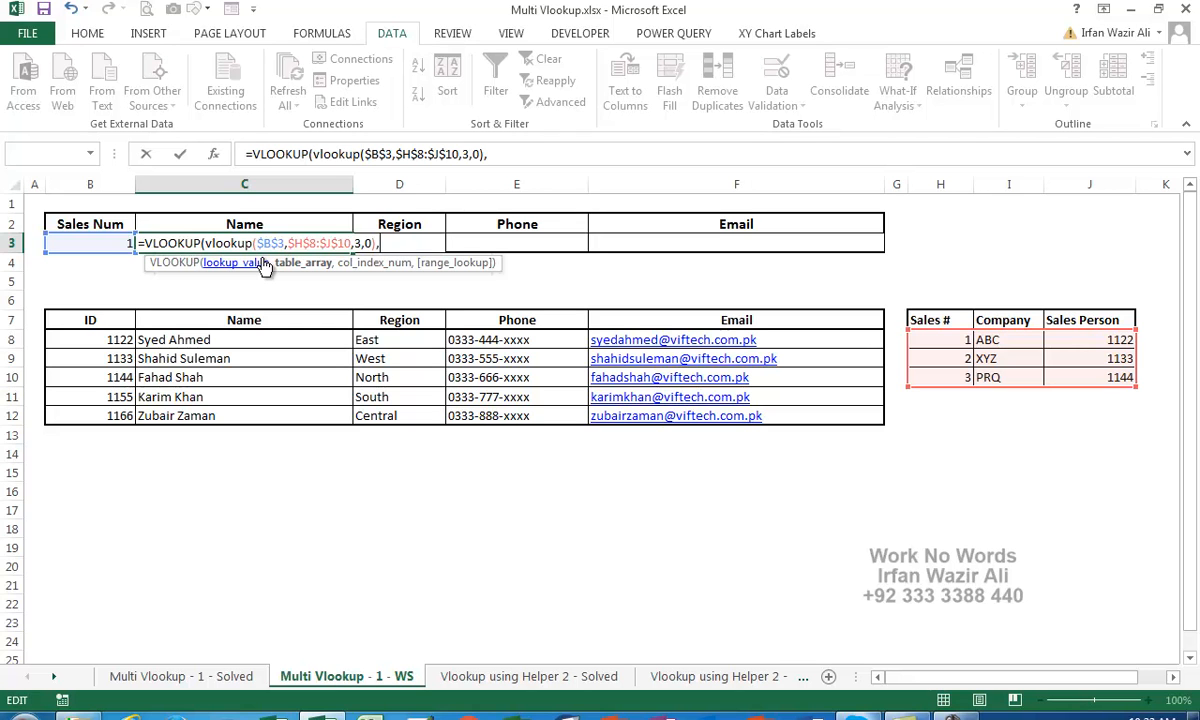
pyautogui.moveTo(106, 341); pyautogui.dragTo(720, 412)
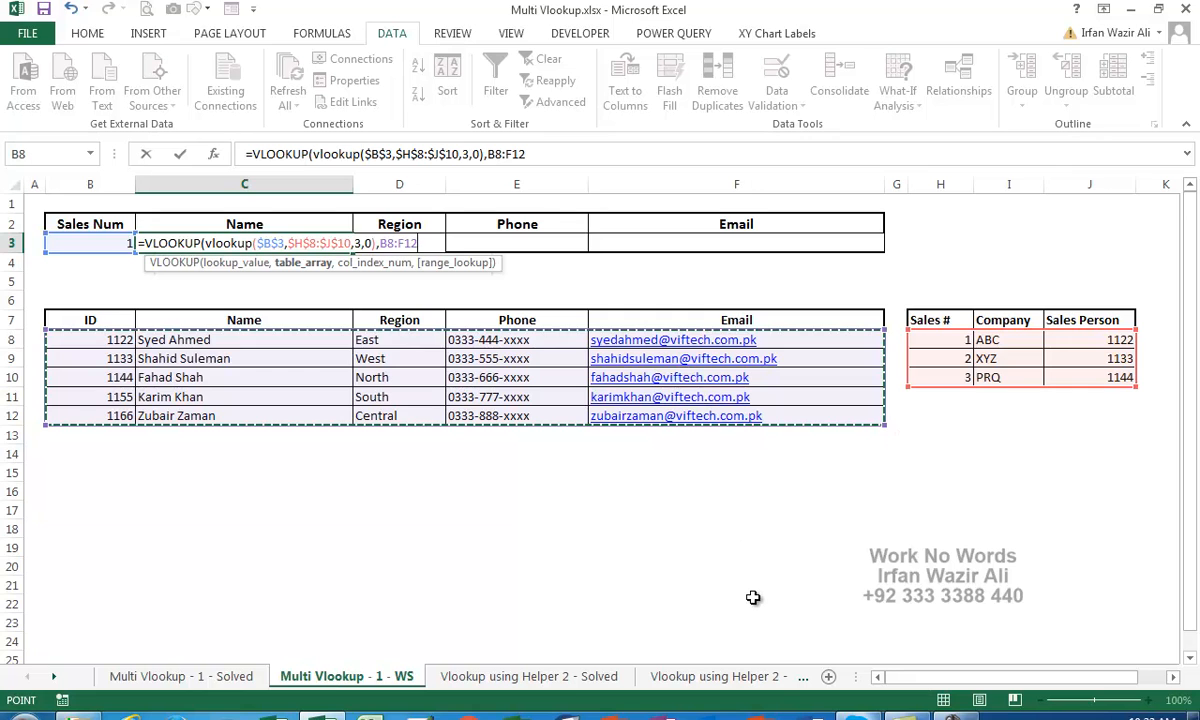
# Lock the outer range as $B$8:$F$12, add column 2 and exact match 0, then review it
pyautogui.press('F4')
pyautogui.write(',')
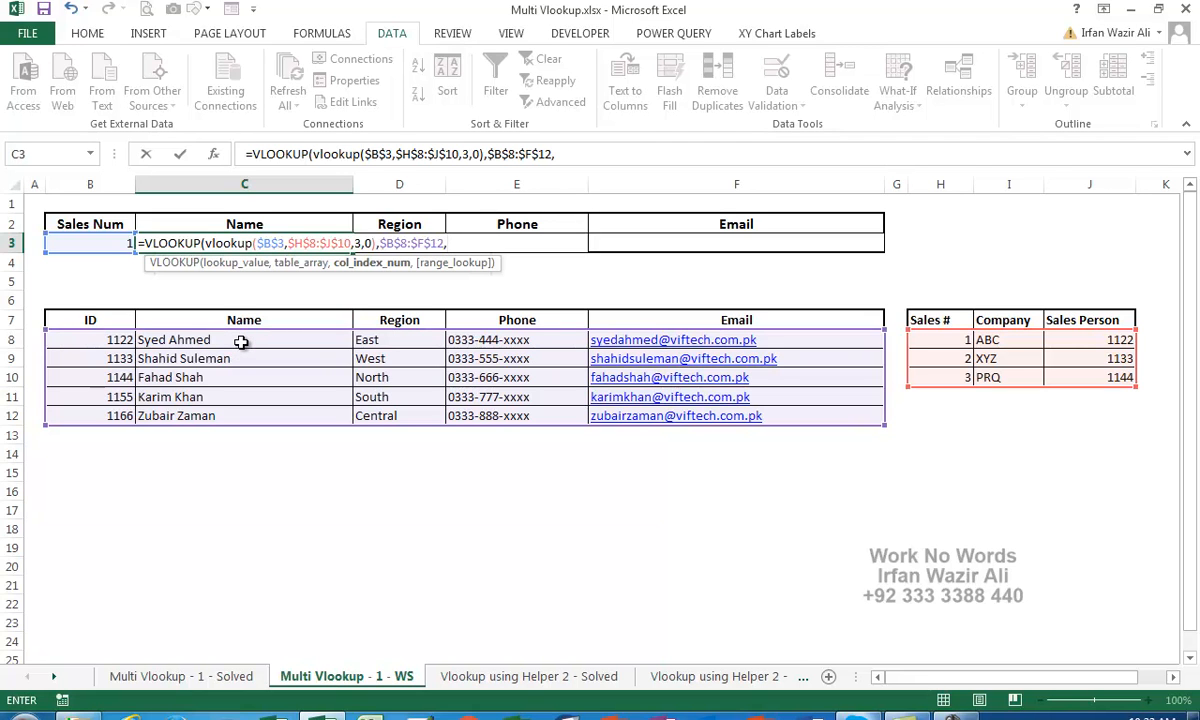
pyautogui.write('2,0)')
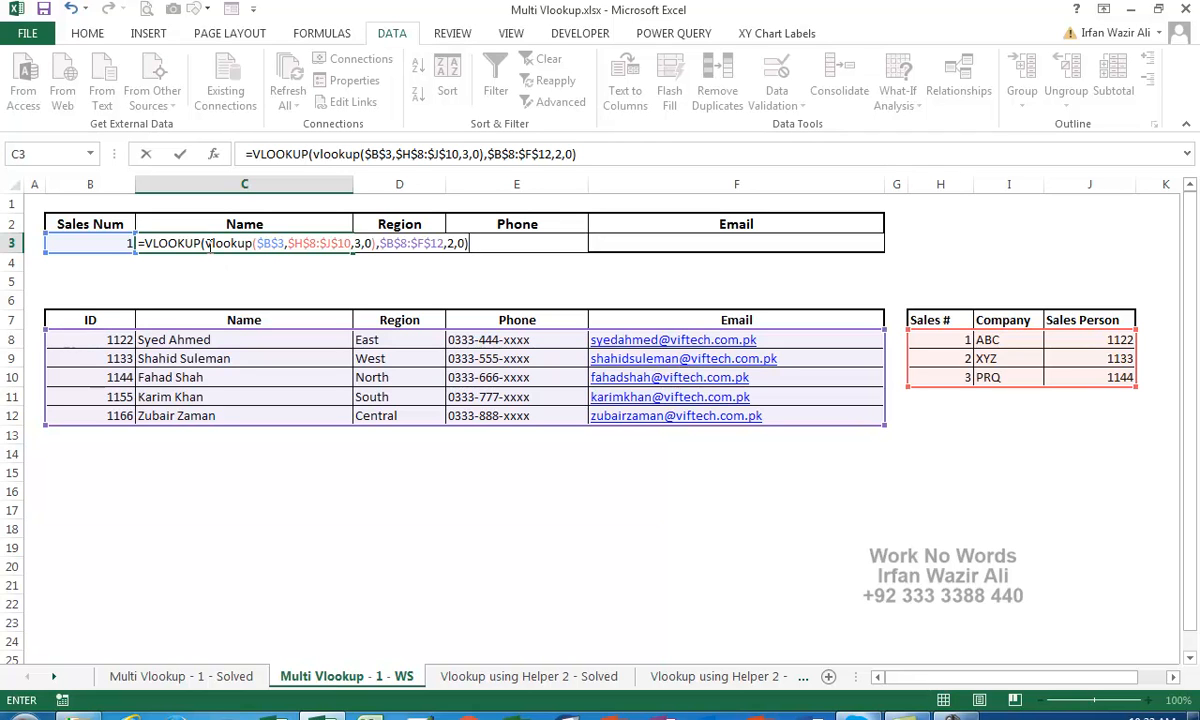
pyautogui.moveTo(205, 243); pyautogui.dragTo(252, 243)
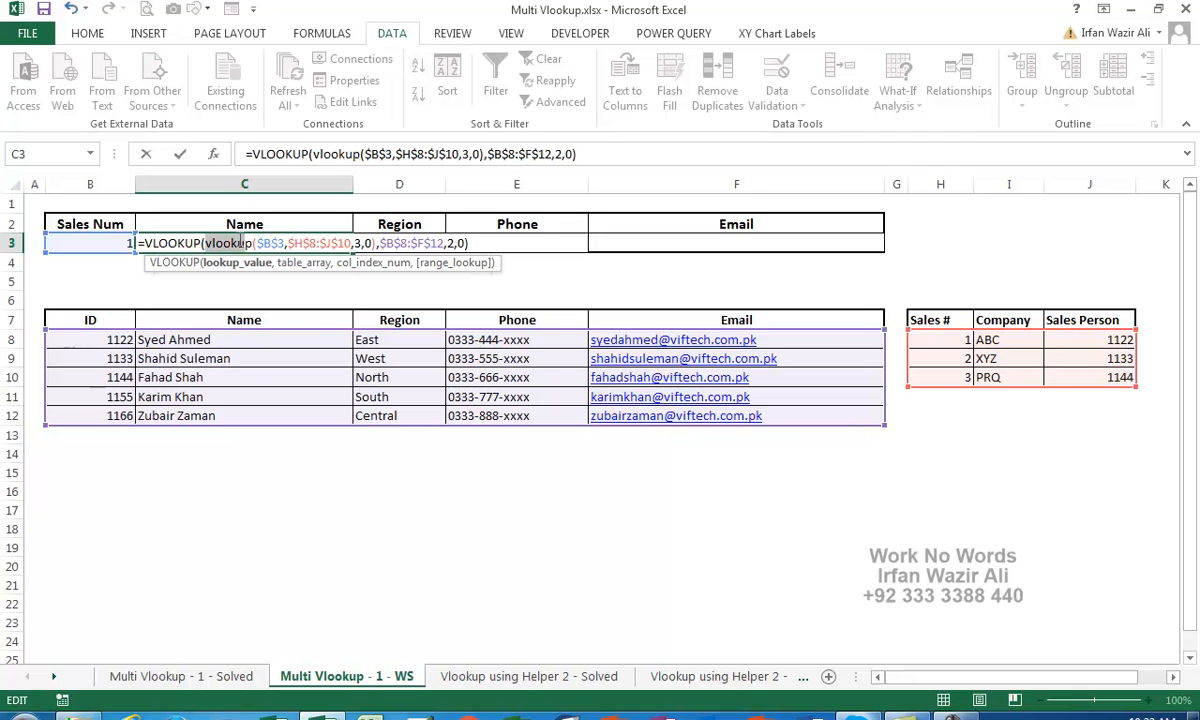
pyautogui.click(213, 243)
pyautogui.moveTo(206, 243); pyautogui.dragTo(370, 243)
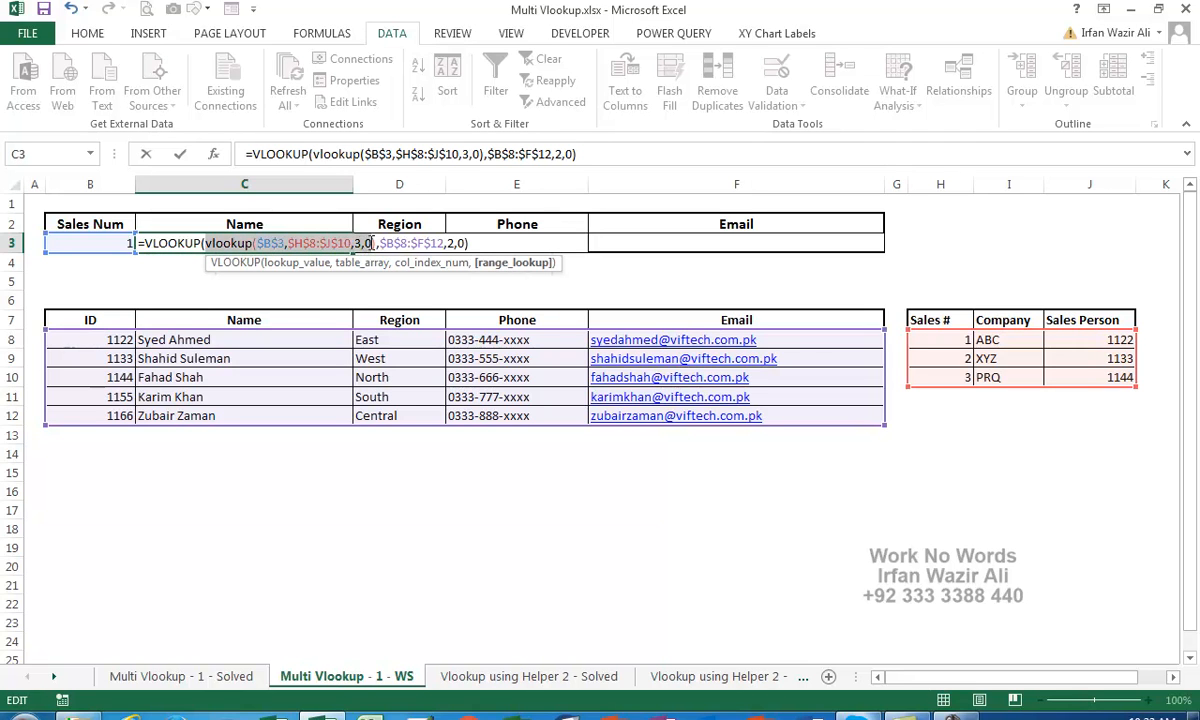
pyautogui.click(380, 243)
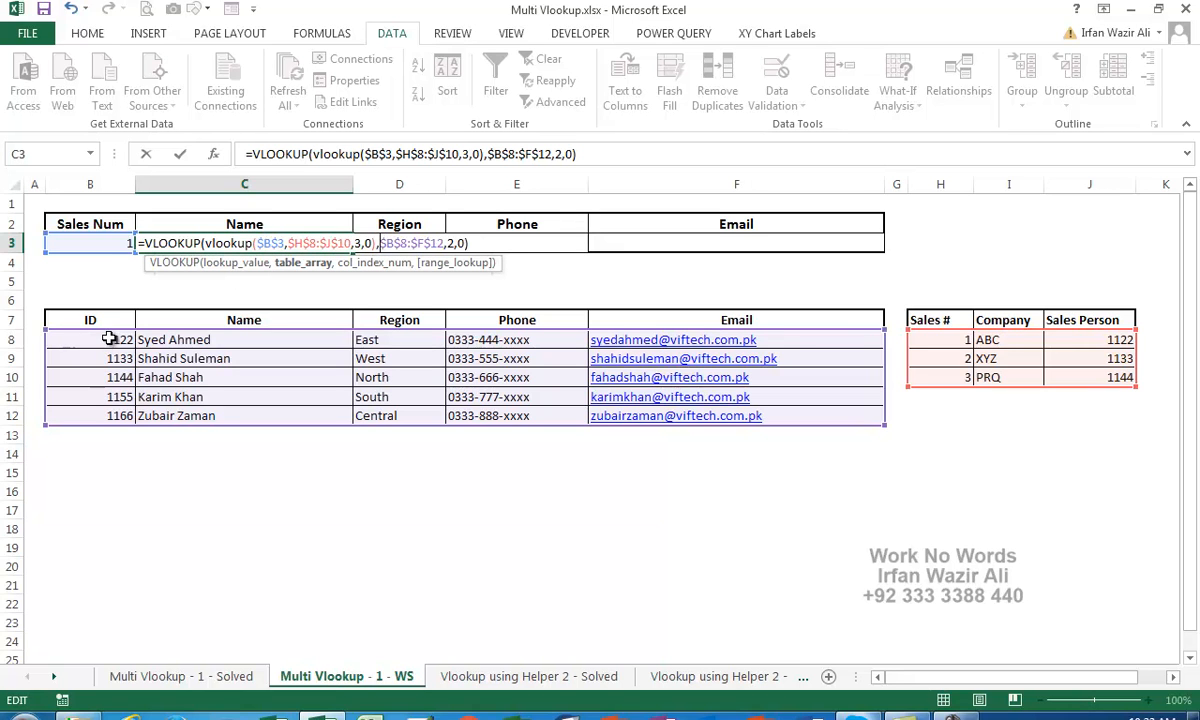
pyautogui.click(450, 243)
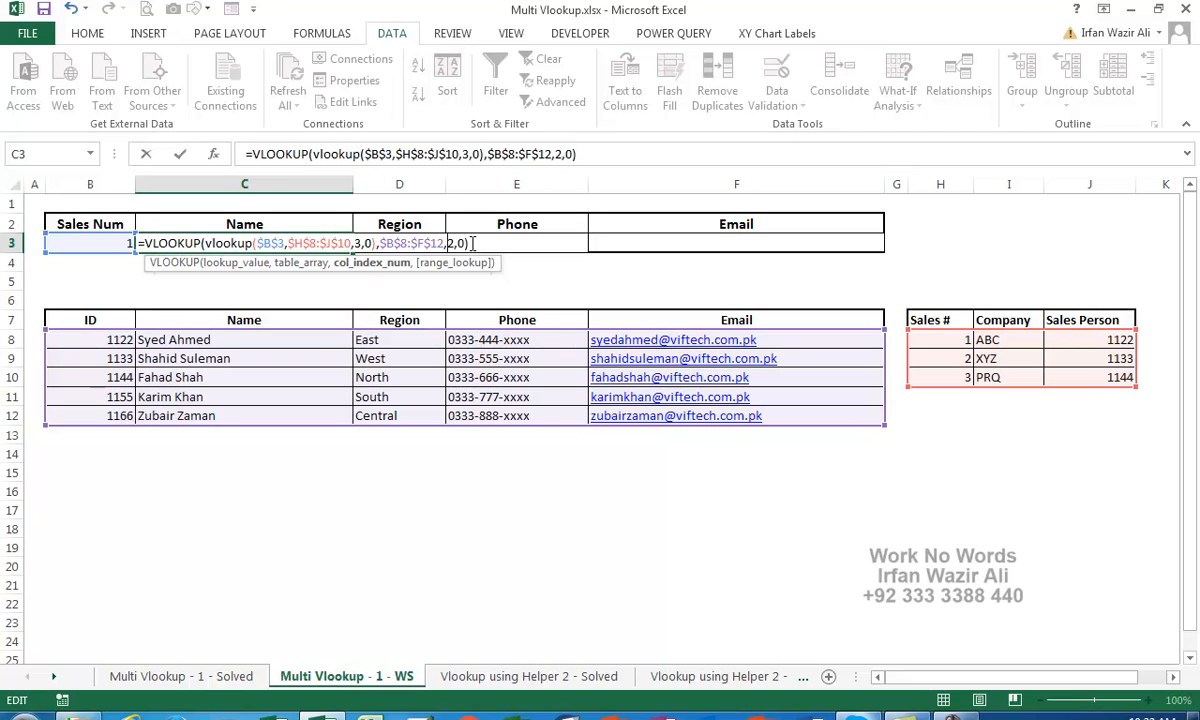
# Enter the nested formula so C3 shows the salesperson's name, undoing a trial fill to F3
pyautogui.press('Return')
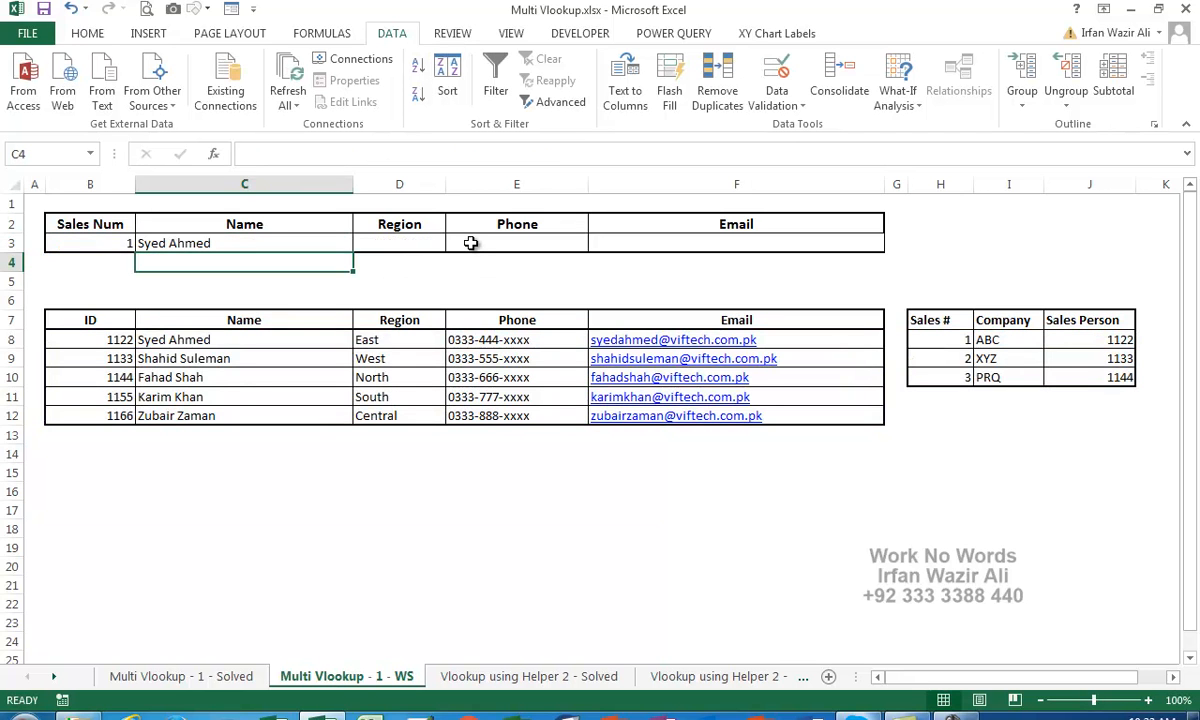
pyautogui.press('Up')
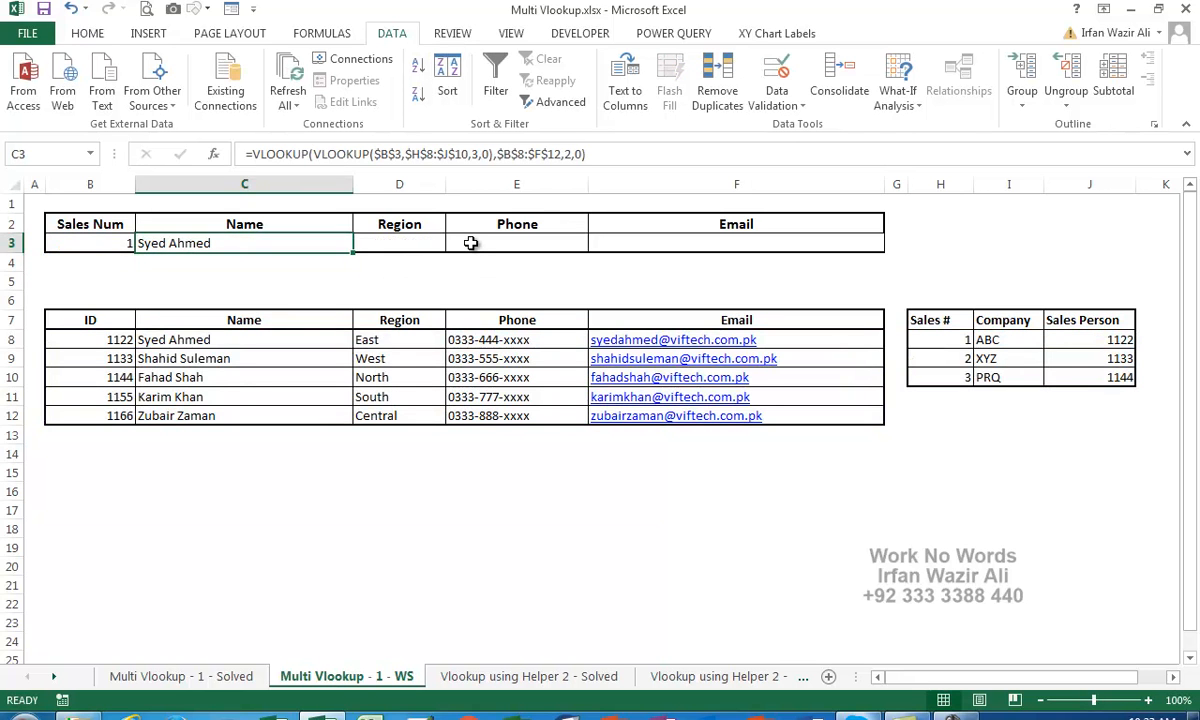
pyautogui.moveTo(353, 255); pyautogui.dragTo(780, 257)
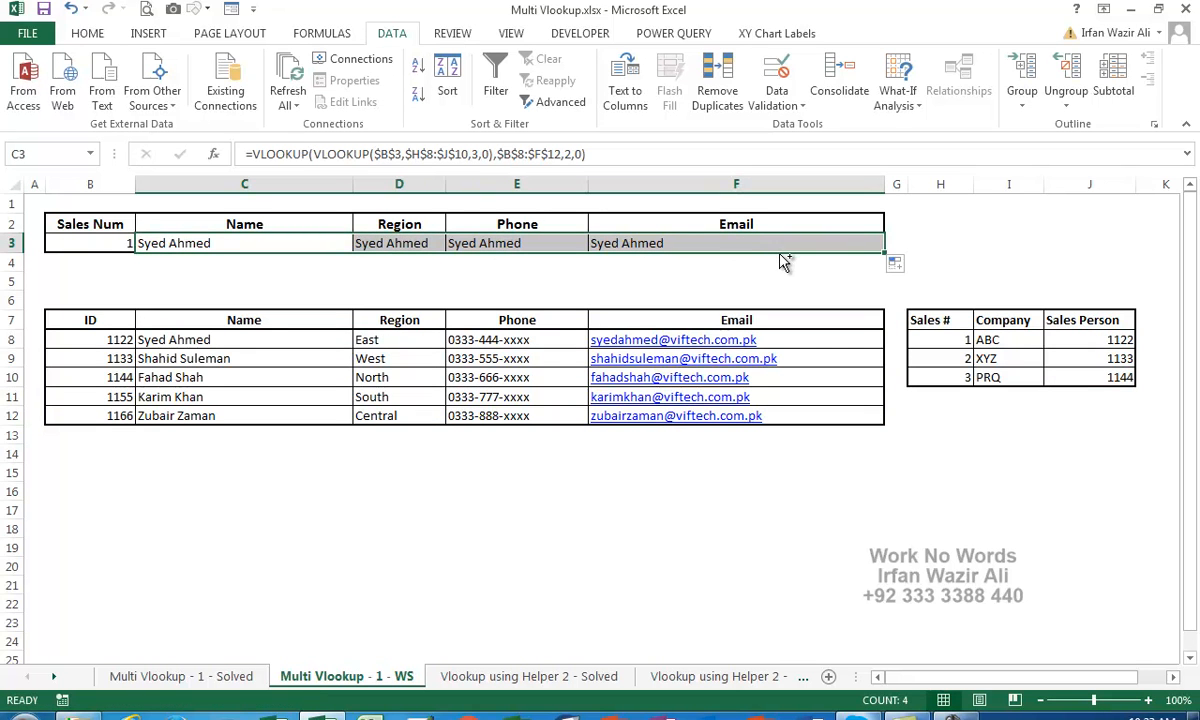
pyautogui.hotkey('ctrl', 'z')
pyautogui.click(296, 300)
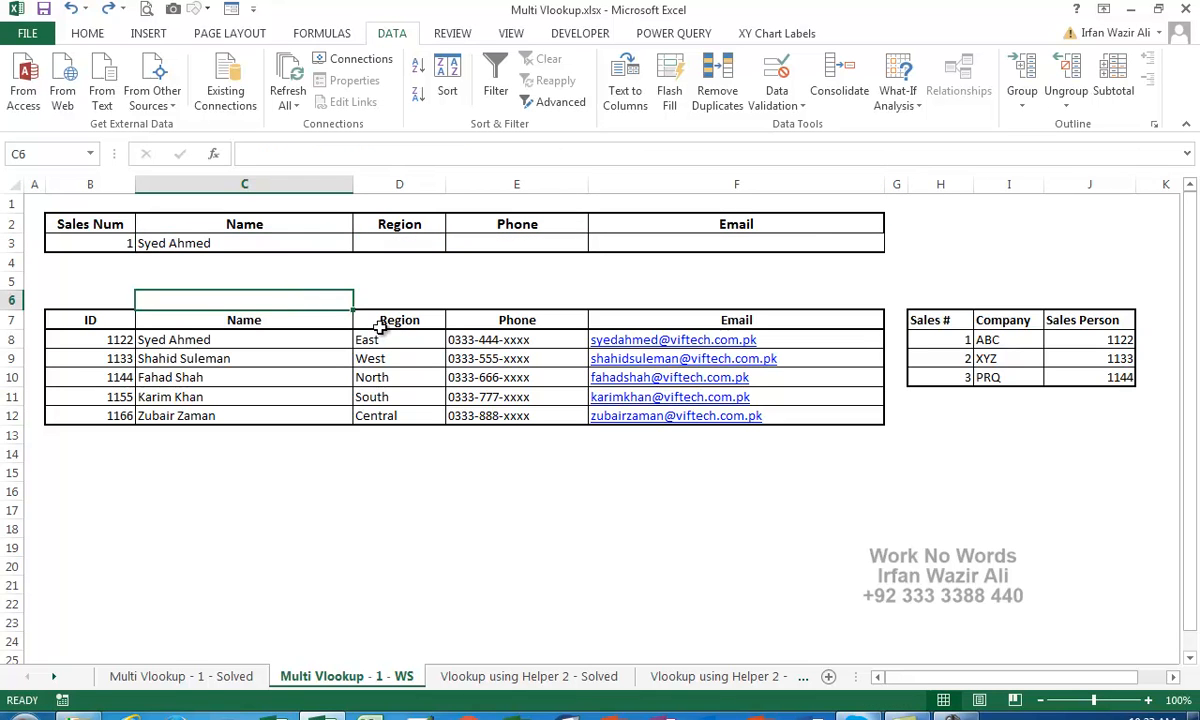
# Type column numbers 1, 2, 3, 4, 5 into B6:F6 above the employee table
pyautogui.press('Left')
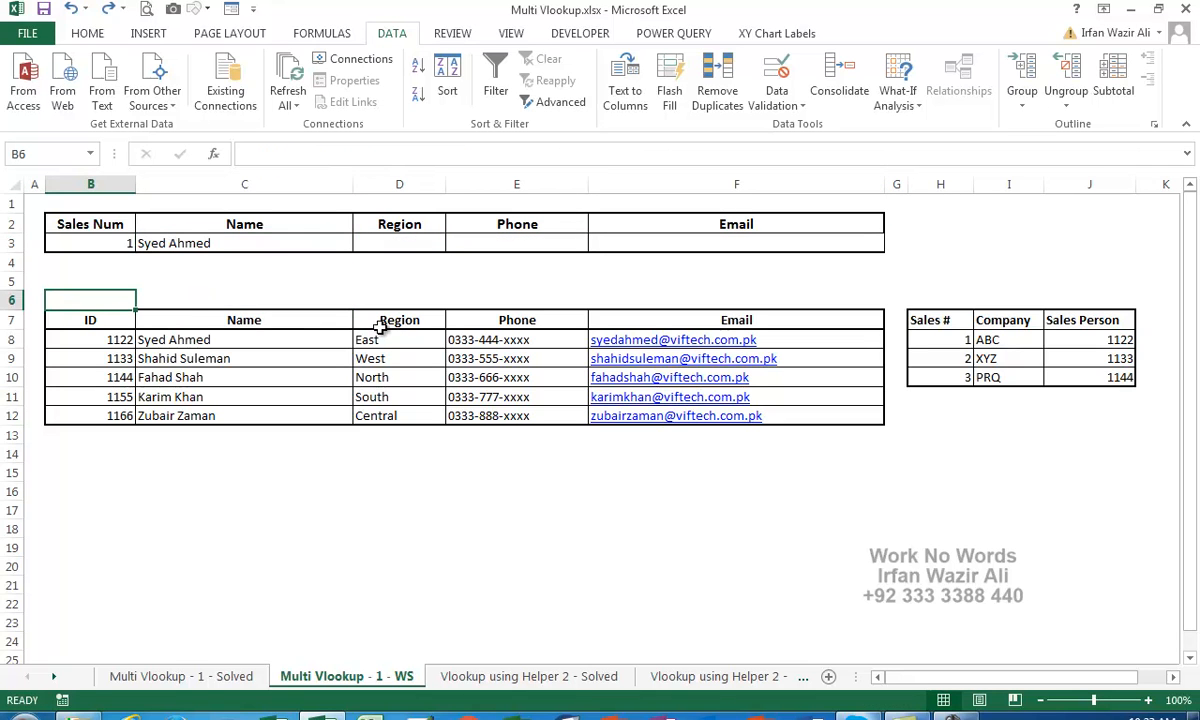
pyautogui.write('1')
pyautogui.press('Tab')
pyautogui.write('2')
pyautogui.press('Tab')
pyautogui.write('3')
pyautogui.press('Tab')
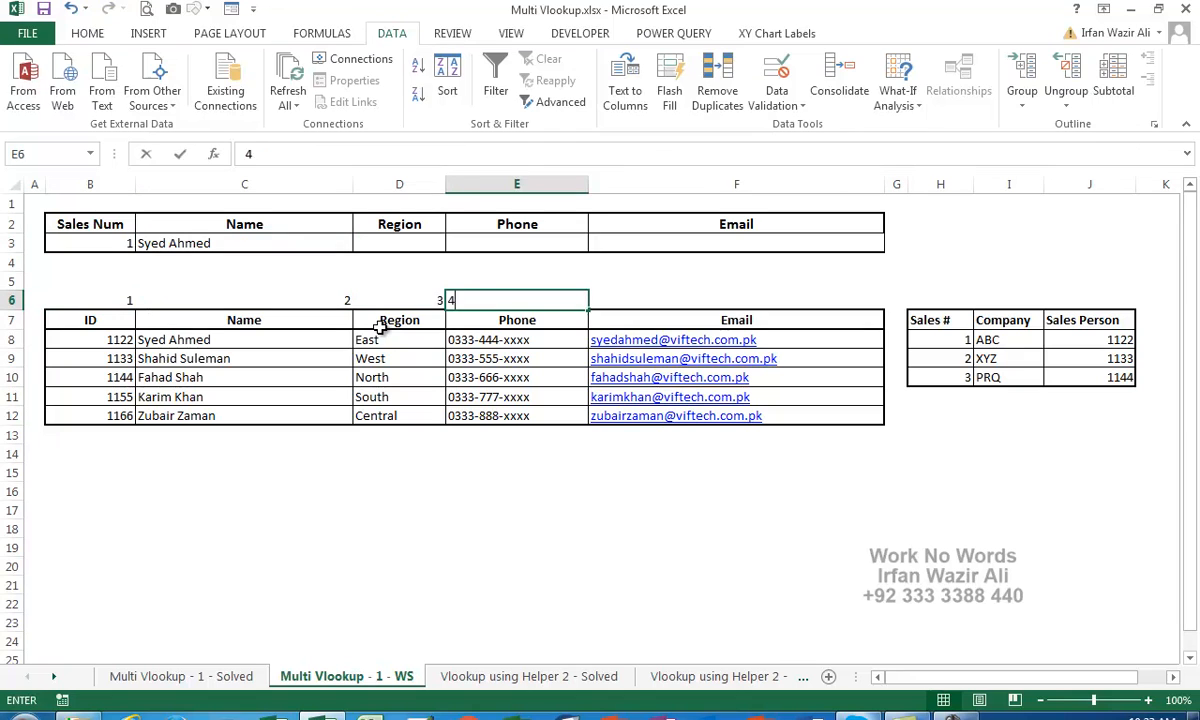
pyautogui.write('4')
pyautogui.press('Tab')
pyautogui.write('5')
pyautogui.press('Left')
pyautogui.press('Left')
pyautogui.press('Left')
pyautogui.press('Up')
pyautogui.press('Up')
pyautogui.press('Up')
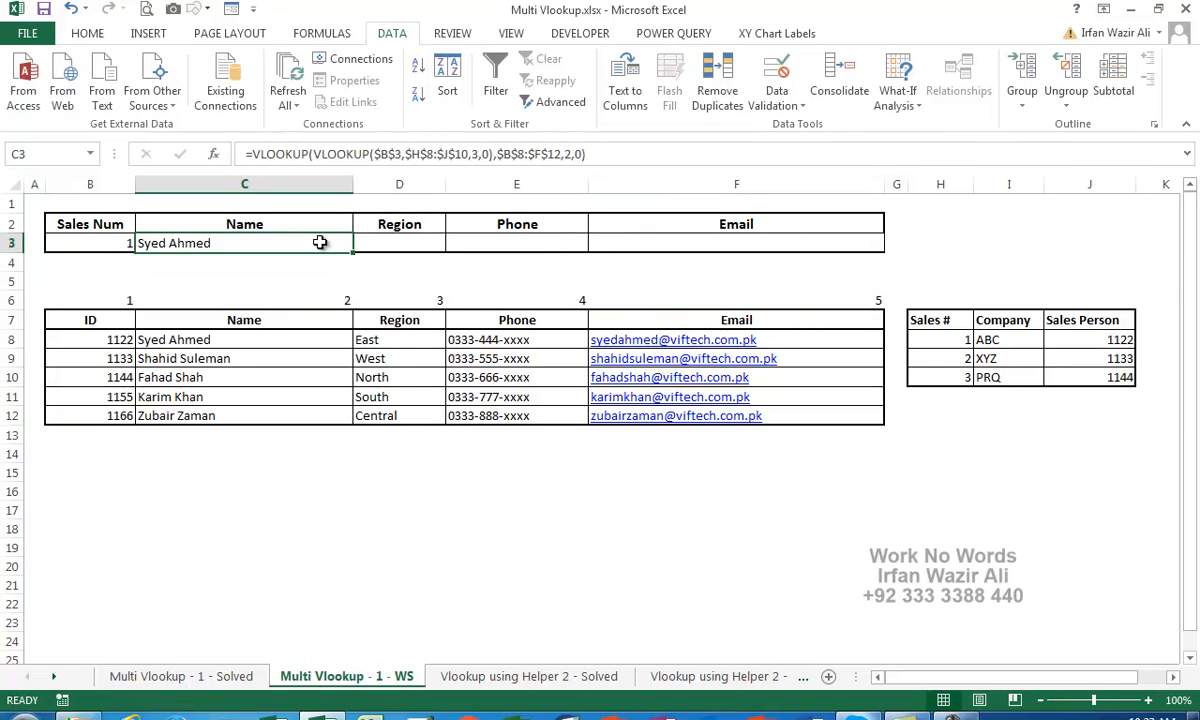
# Replace the C3 formula's column number 2 with a reference to C6
pyautogui.doubleClick(300, 243)
pyautogui.click(461, 243)
pyautogui.press('BackSpace')
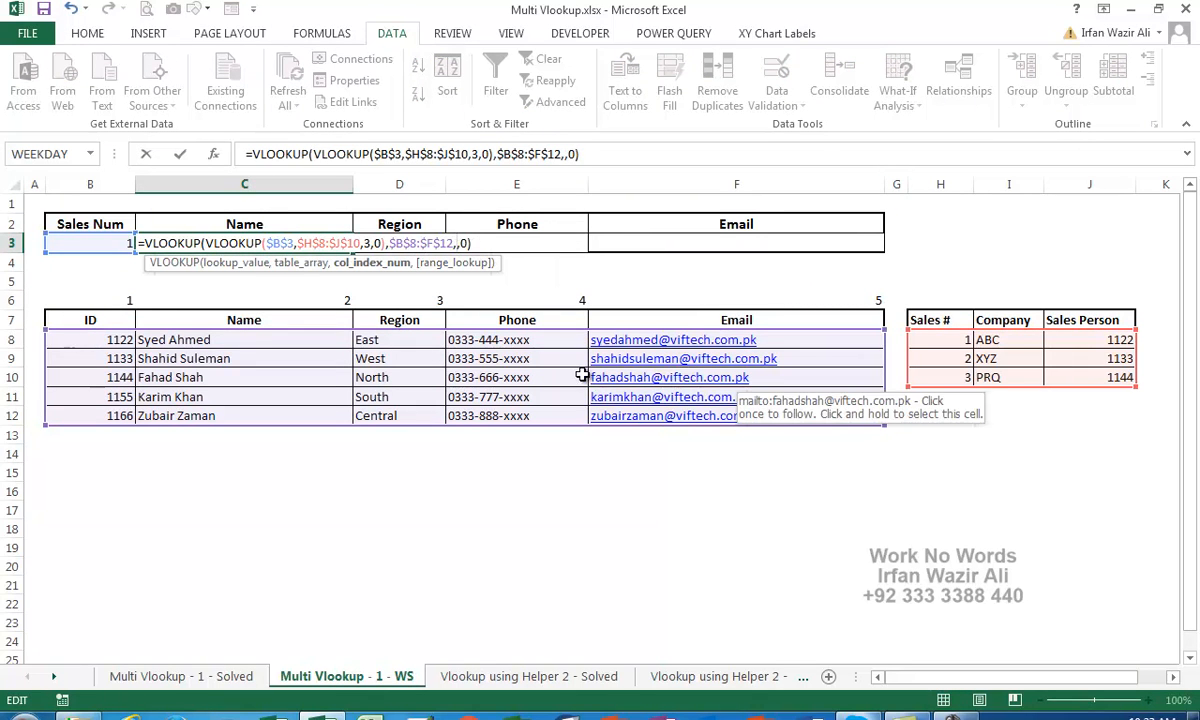
pyautogui.click(337, 298)
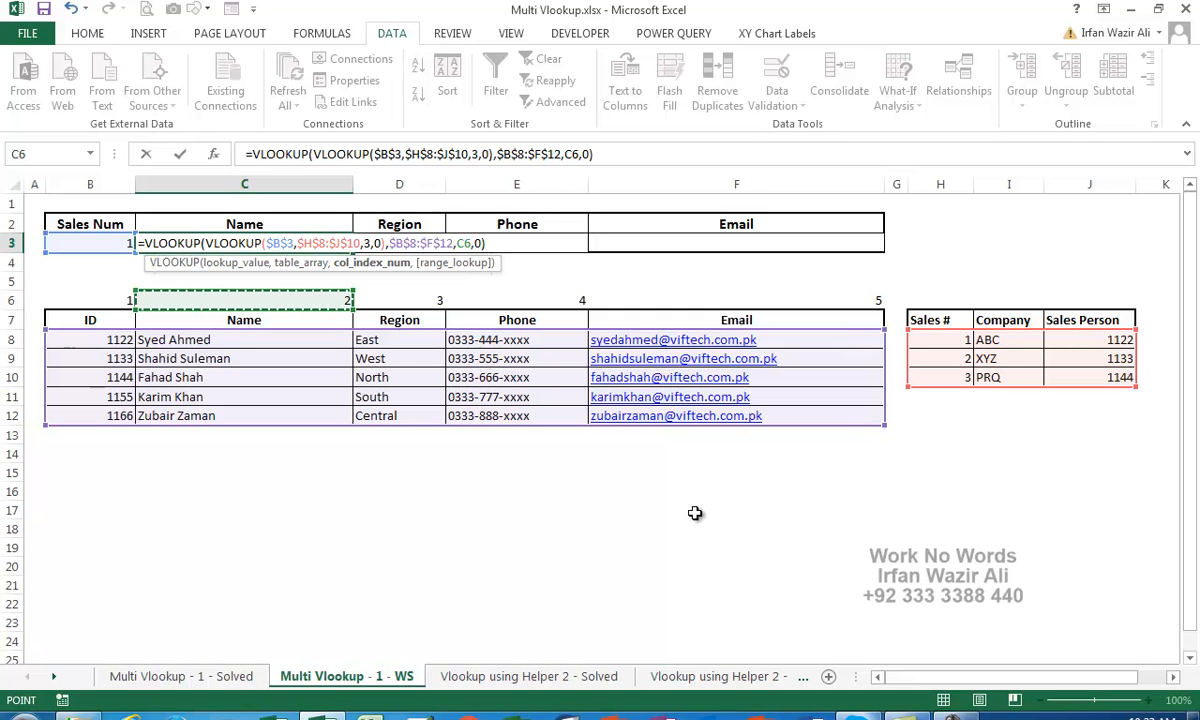
pyautogui.press('Return')
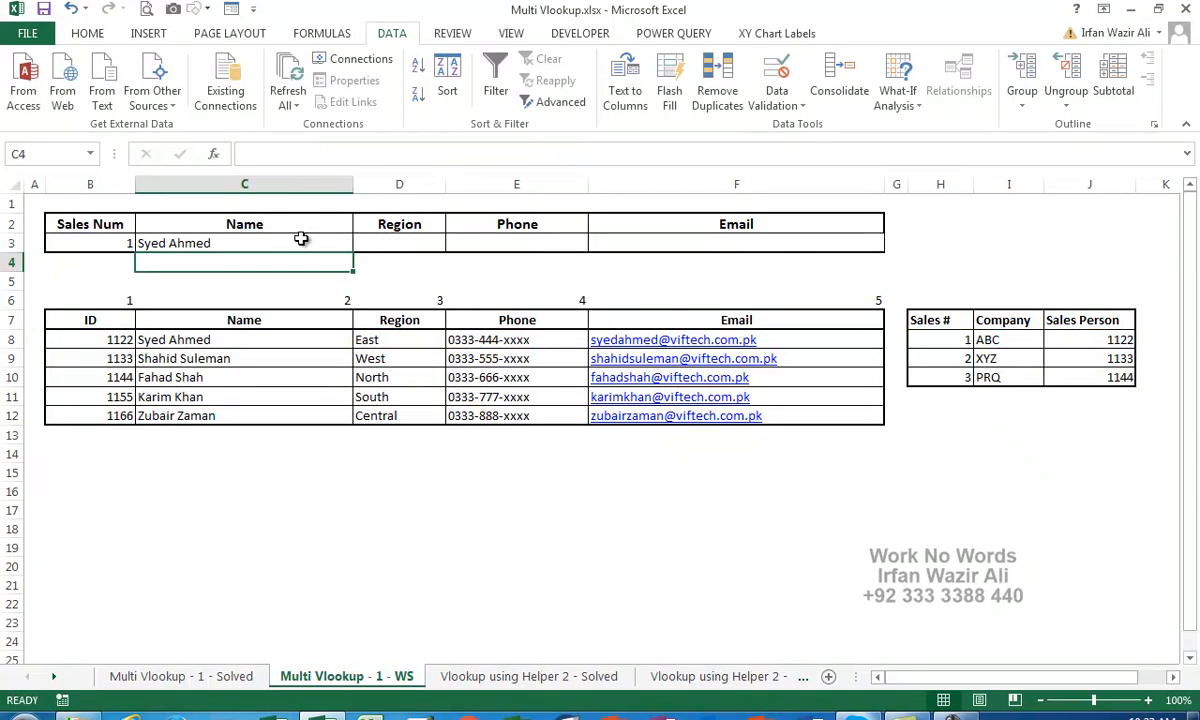
# Fill the C3 formula across to F3 to return Region, Phone and Email
pyautogui.click(338, 246)
pyautogui.moveTo(352, 251); pyautogui.dragTo(743, 248)
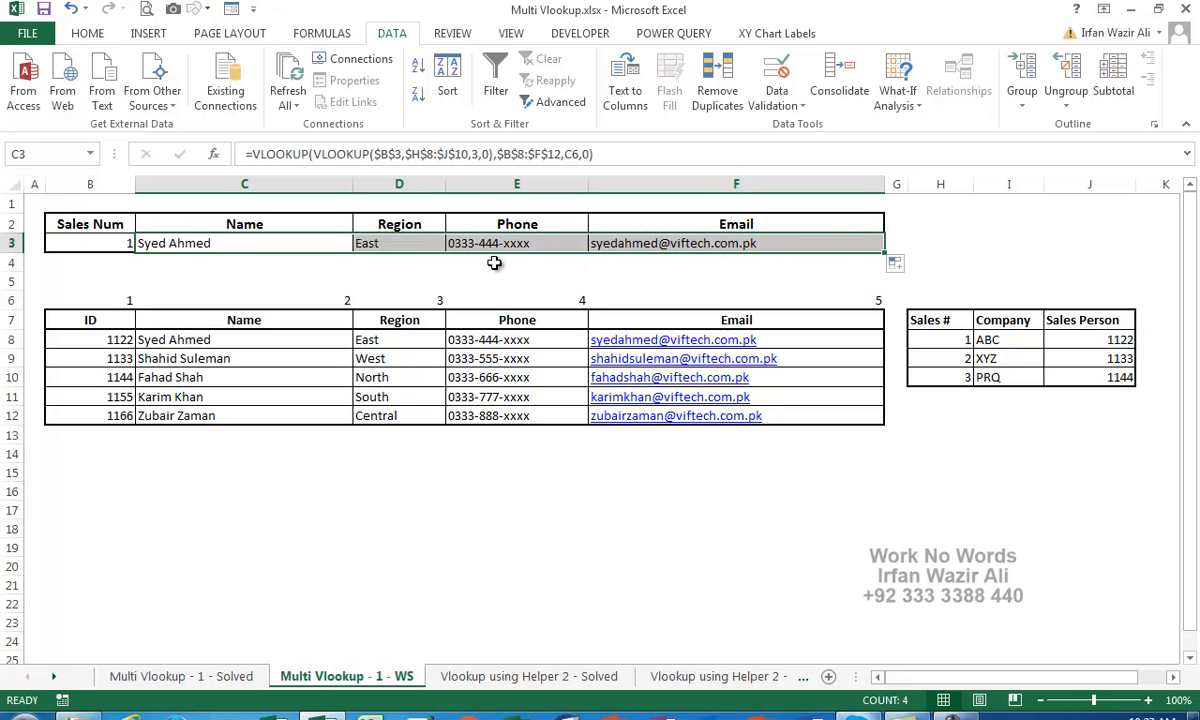
pyautogui.click(486, 299)
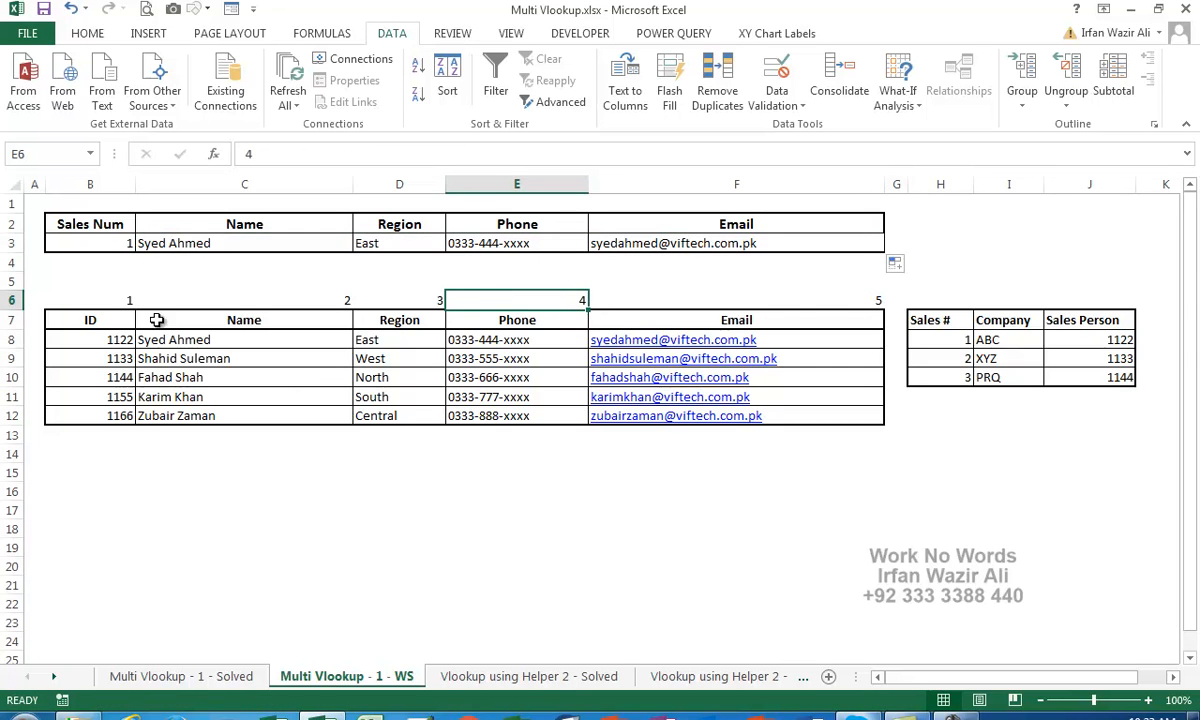
# Give B6:F6 a white fill and white font so the column numbers disappear
pyautogui.moveTo(105, 300); pyautogui.dragTo(664, 301)
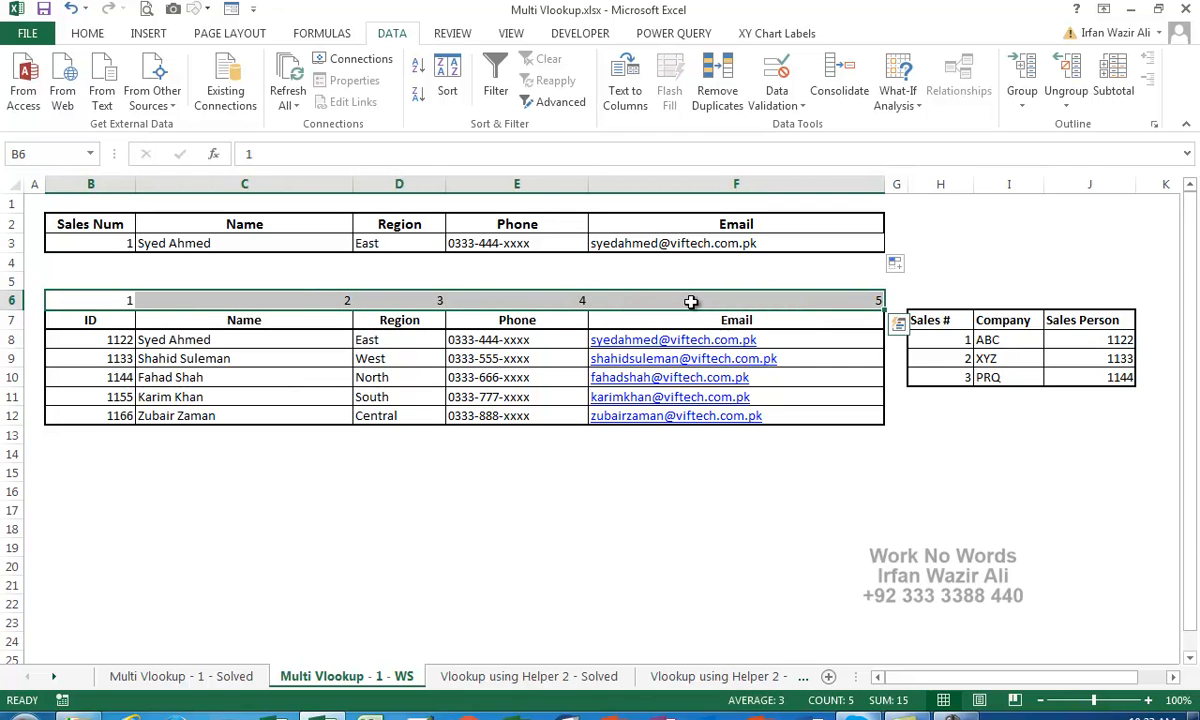
pyautogui.click(86, 34)
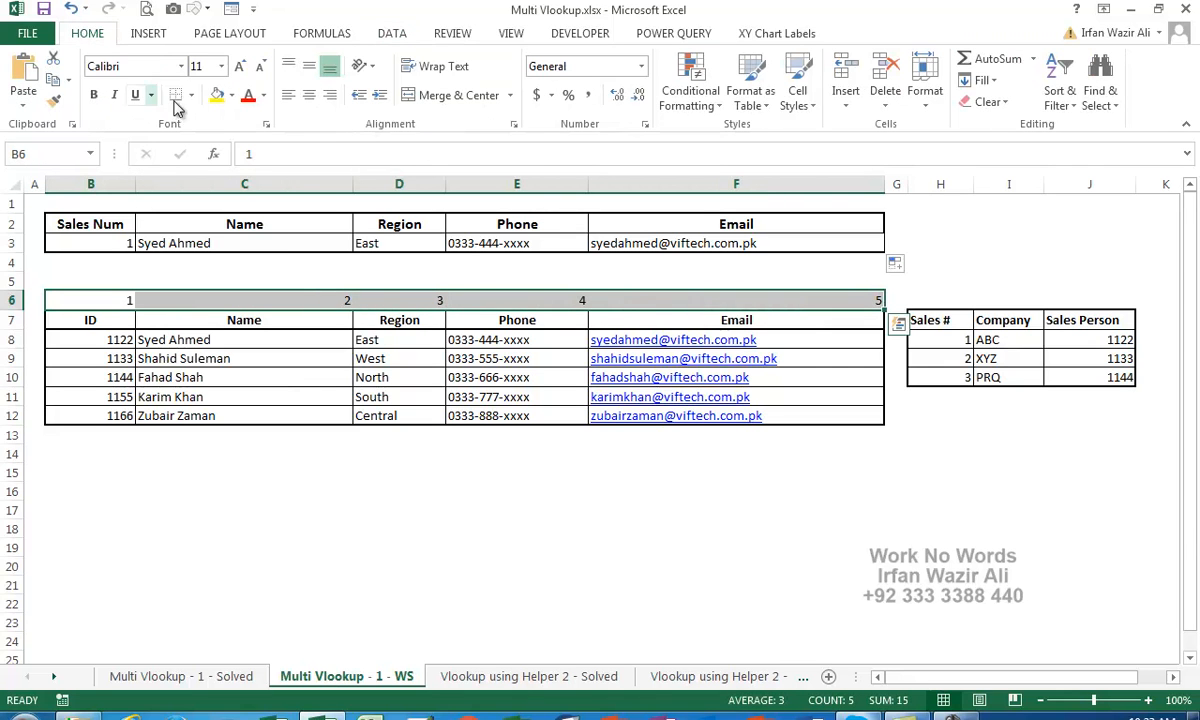
pyautogui.click(231, 95)
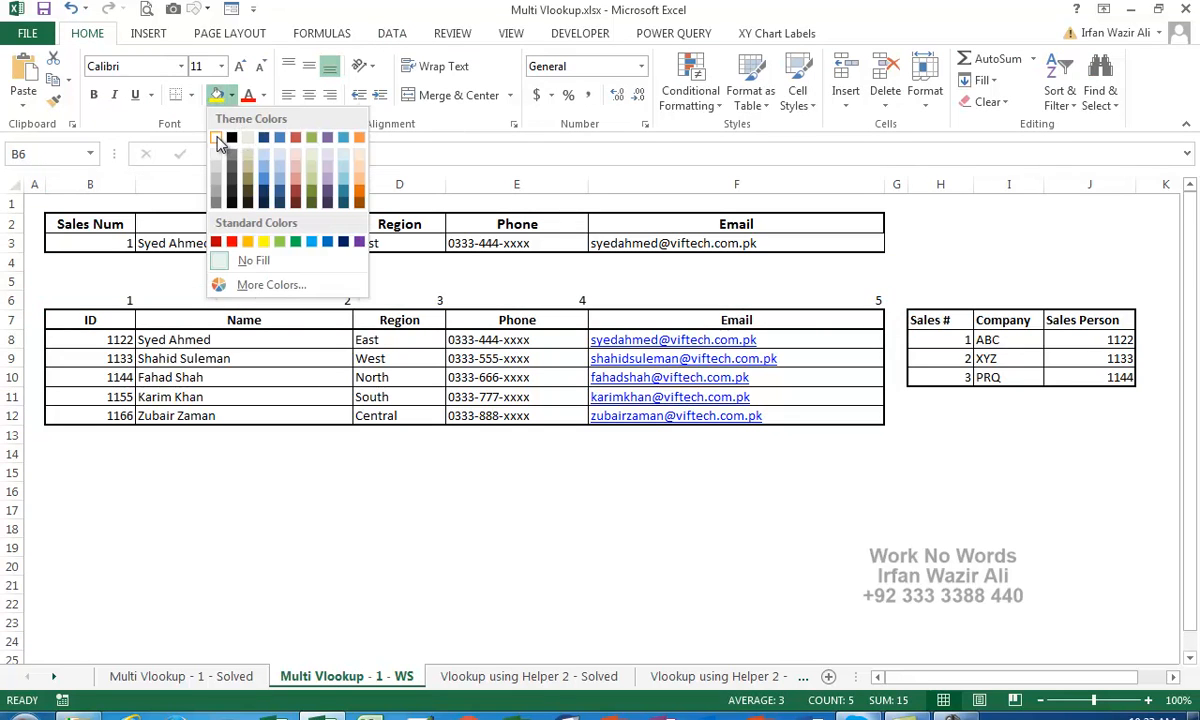
pyautogui.click(220, 140)
pyautogui.click(263, 95)
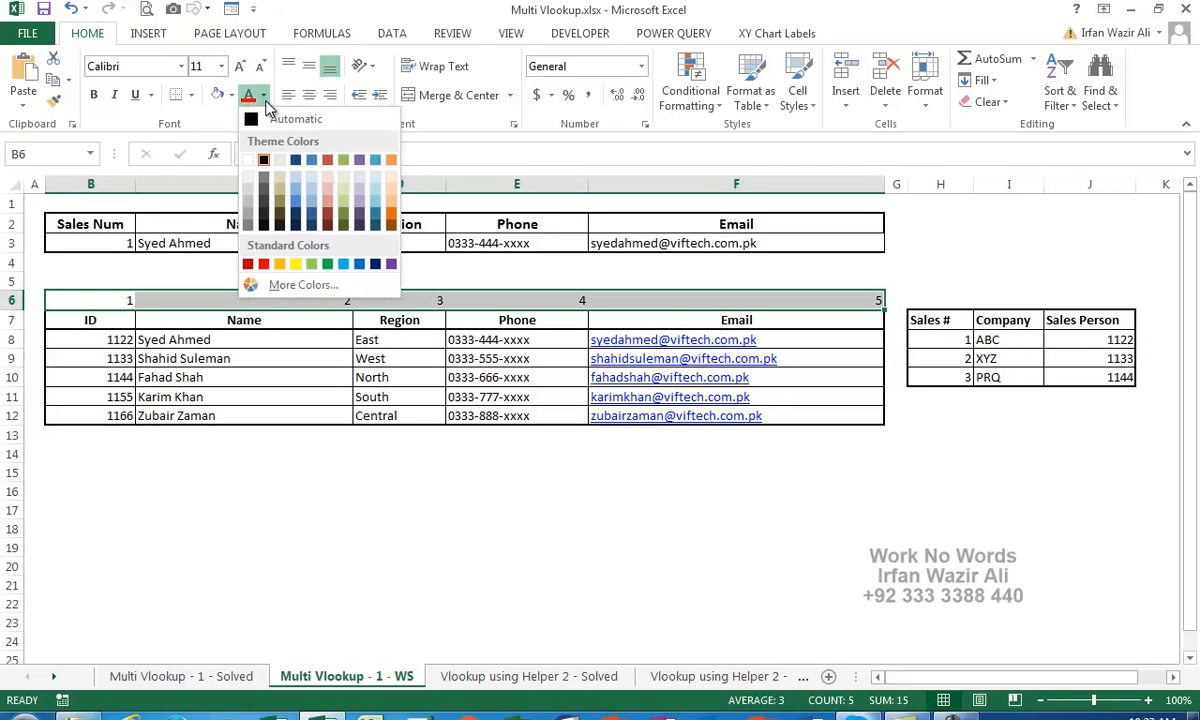
pyautogui.click(257, 158)
pyautogui.click(297, 466)
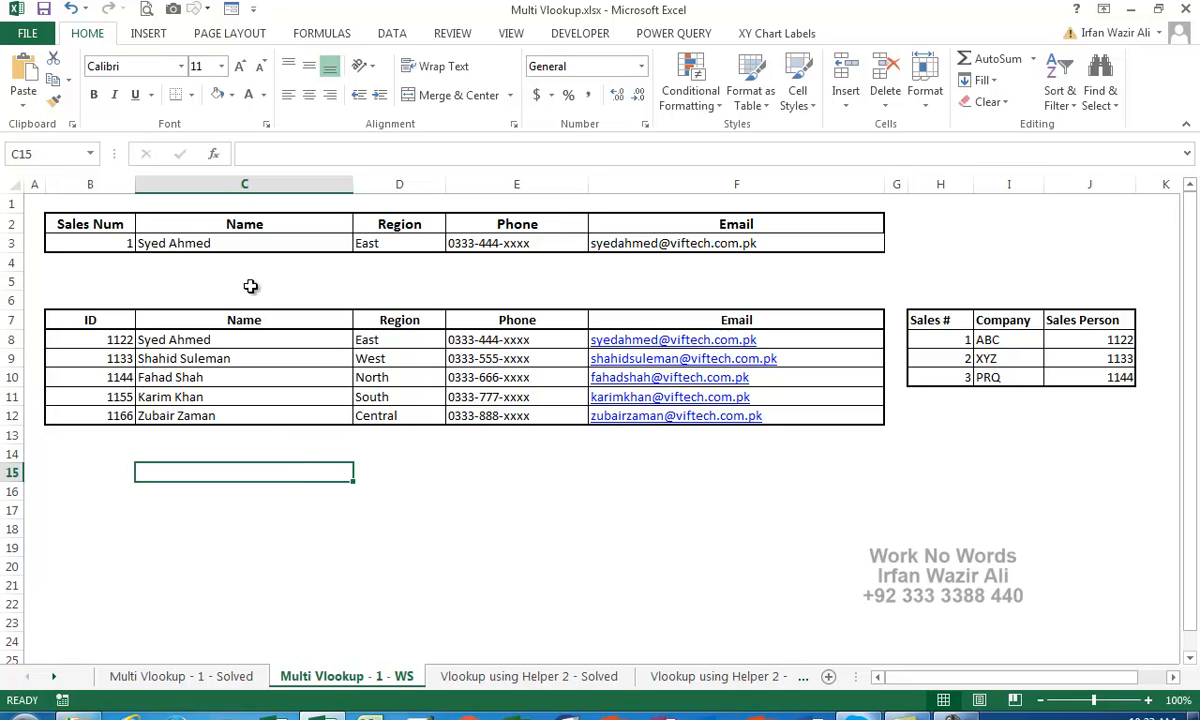
pyautogui.click(275, 243)
pyautogui.doubleClick(277, 243)
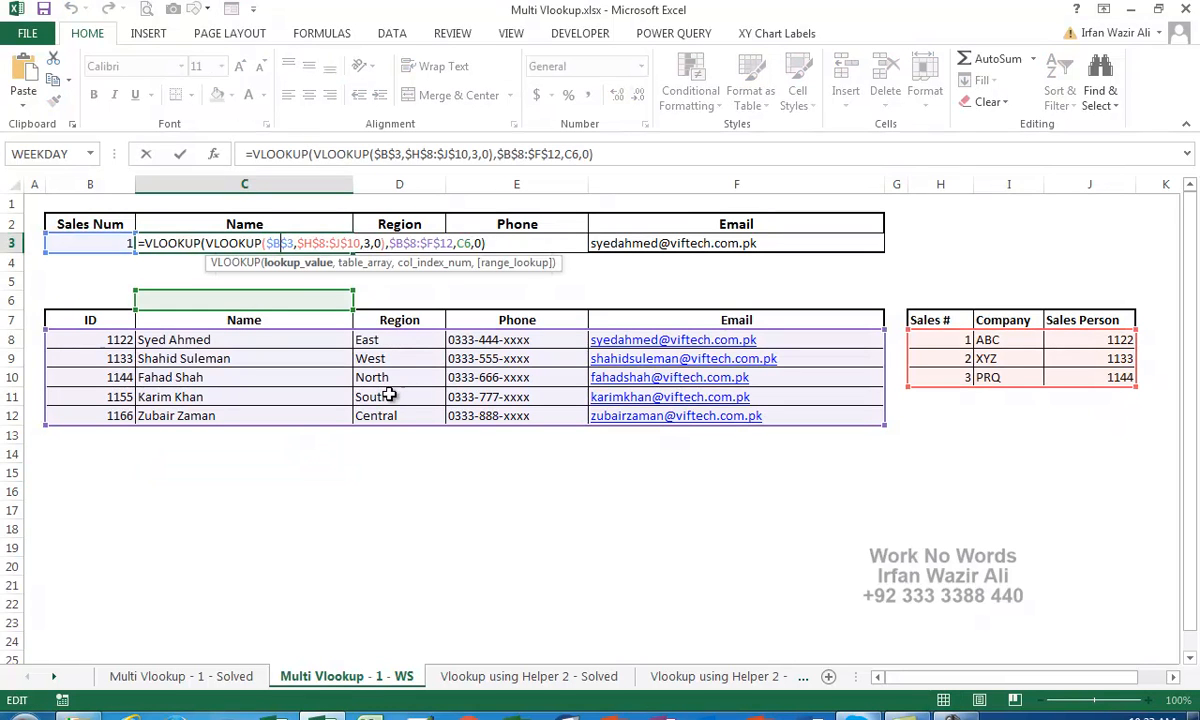